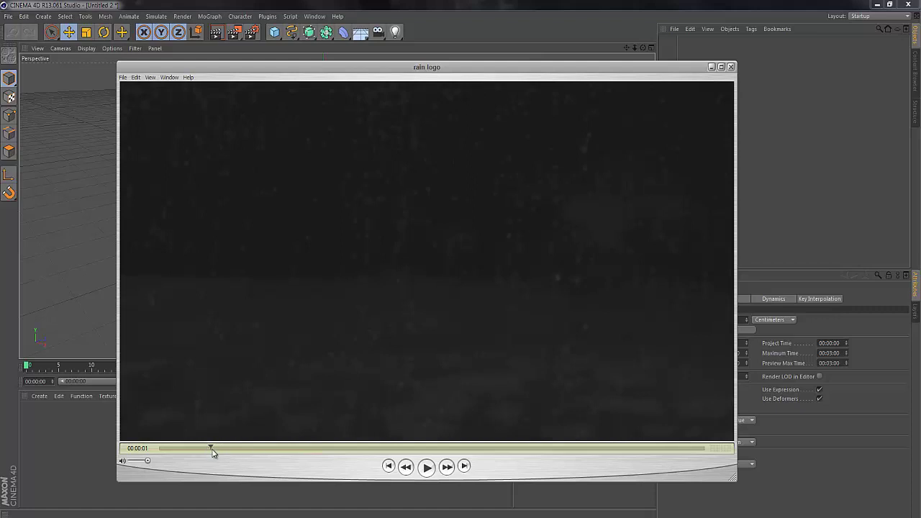
- Scrub through the first seconds of the rain logo preview video, then return to the empty Cinema 4D scene
left_click_drag(213, 450, 278, 453)
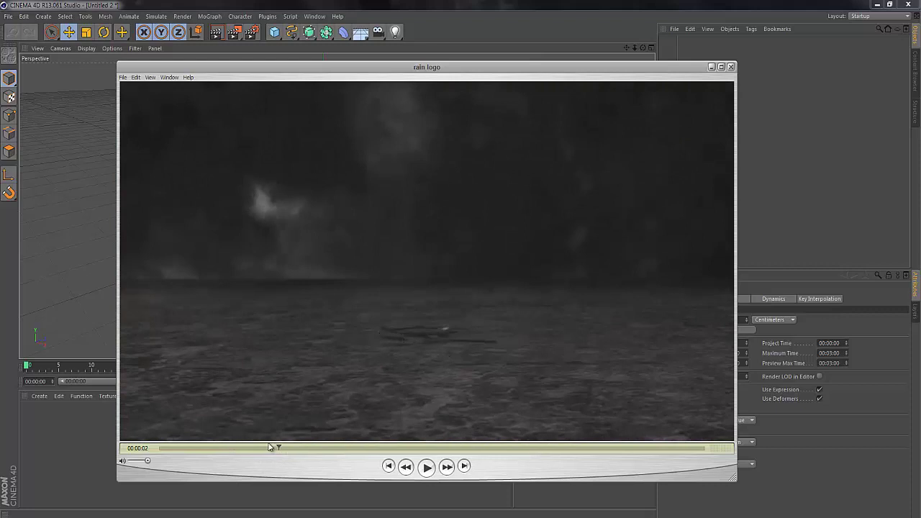
mouse_move(278, 448)
left_mouse_down()
mouse_move(338, 448)
mouse_move(340, 456)
mouse_move(461, 444)
mouse_move(261, 446)
mouse_move(286, 447)
left_mouse_up()
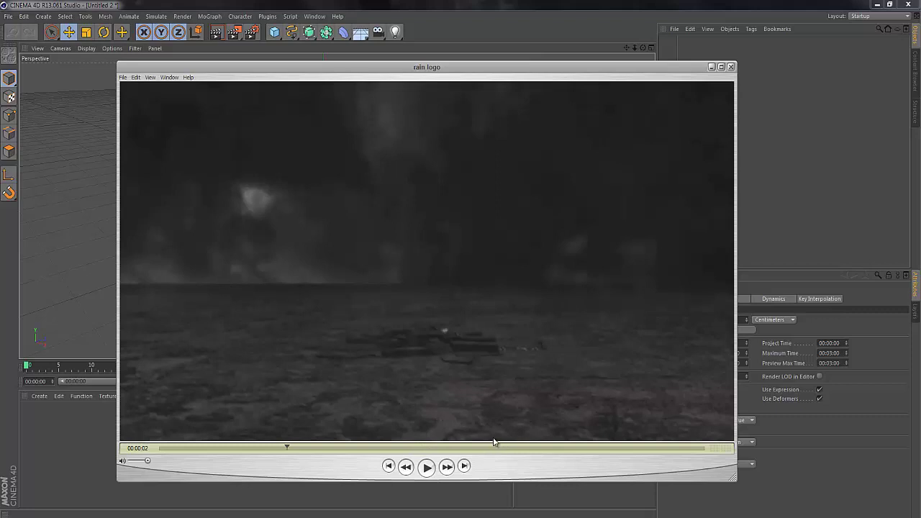
left_click(98, 143)
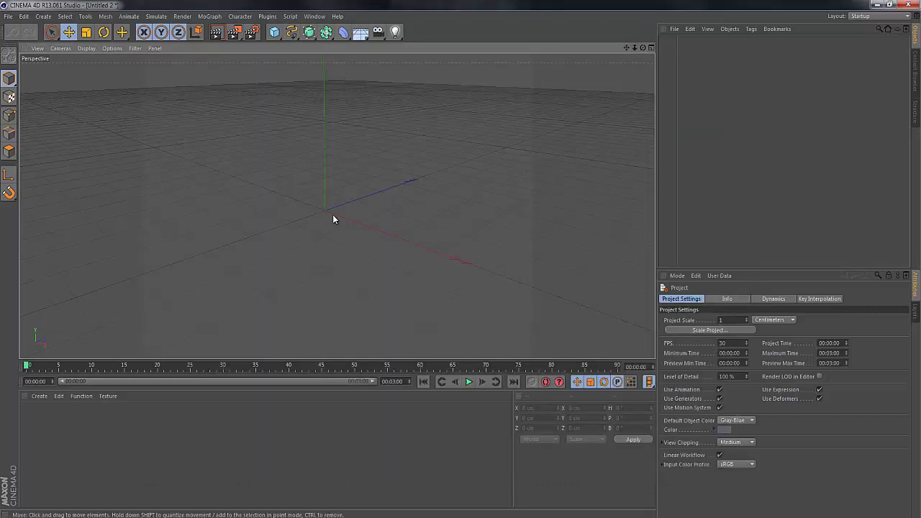
- Create a rectangle spline 500 by 500 cm at the origin and lay it flat in the XZ plane
left_click_drag(321, 207, 319, 208, "alt")
left_click_drag(297, 36, 371, 101)
right_click_drag(338, 159, 286, 170, "alt")
middle_click_drag(382, 240, 347, 243, "alt")
double_click(577, 408)
type("500")
key("Tab")
type("500")
key("Return")
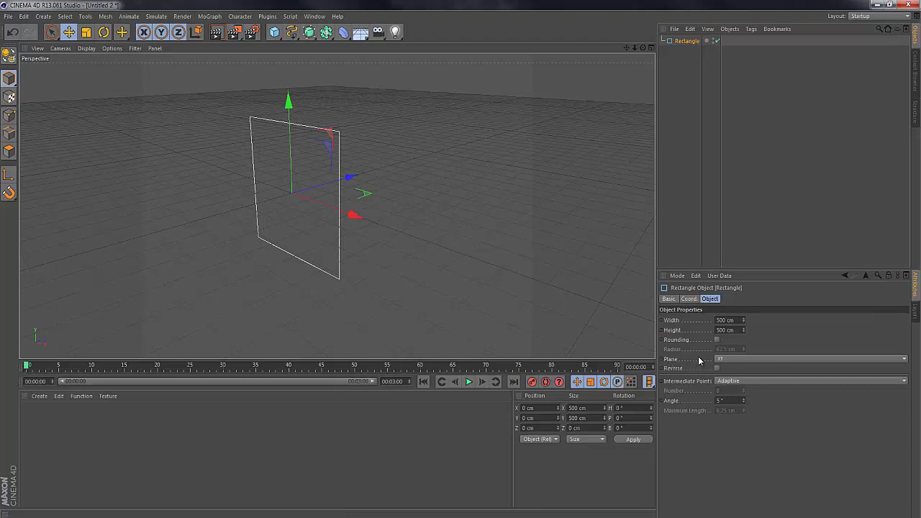
left_click(730, 359)
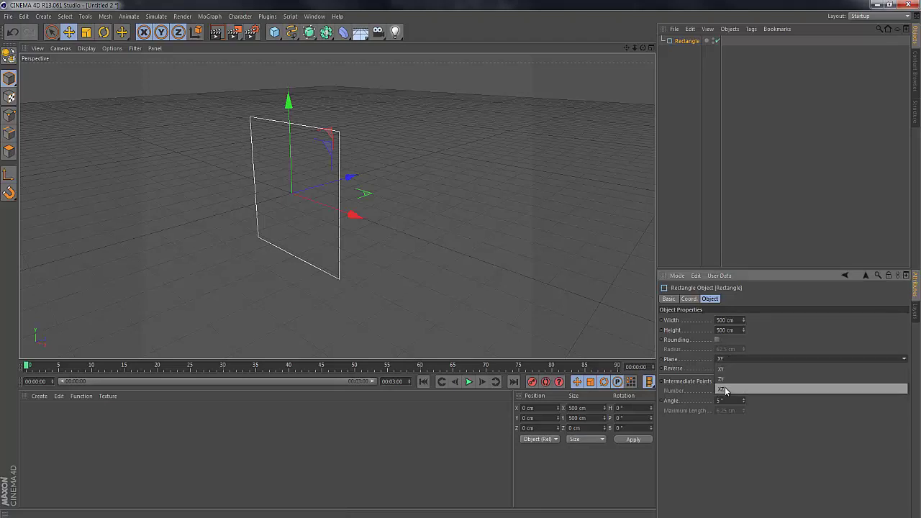
left_click(723, 390)
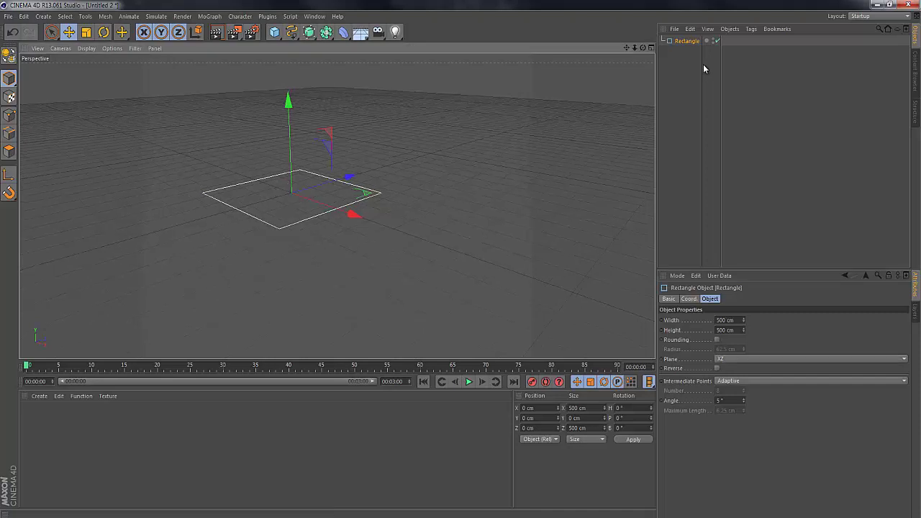
- Duplicate the rectangle spline, naming the copy "large" and the original "small"
left_click_drag(693, 41, 692, 53, "ctrl")
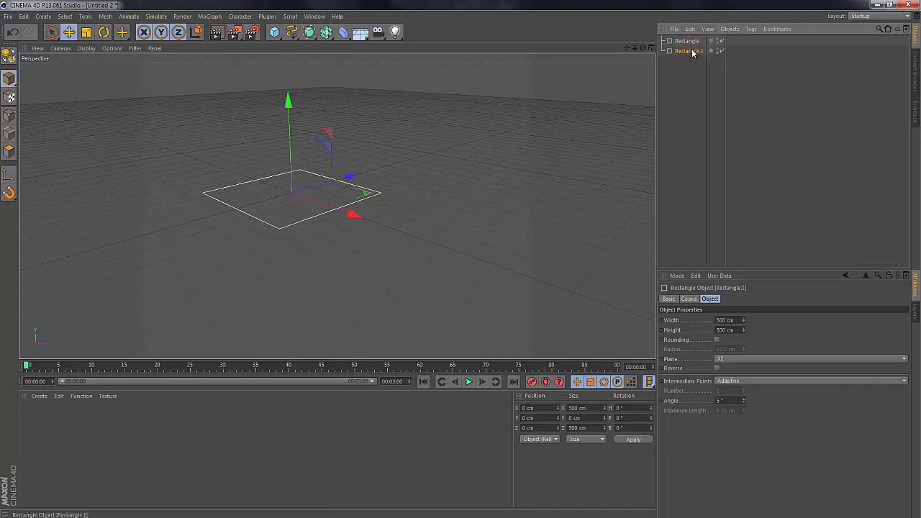
double_click(692, 52)
type("arge")
key("Return")
double_click(679, 41)
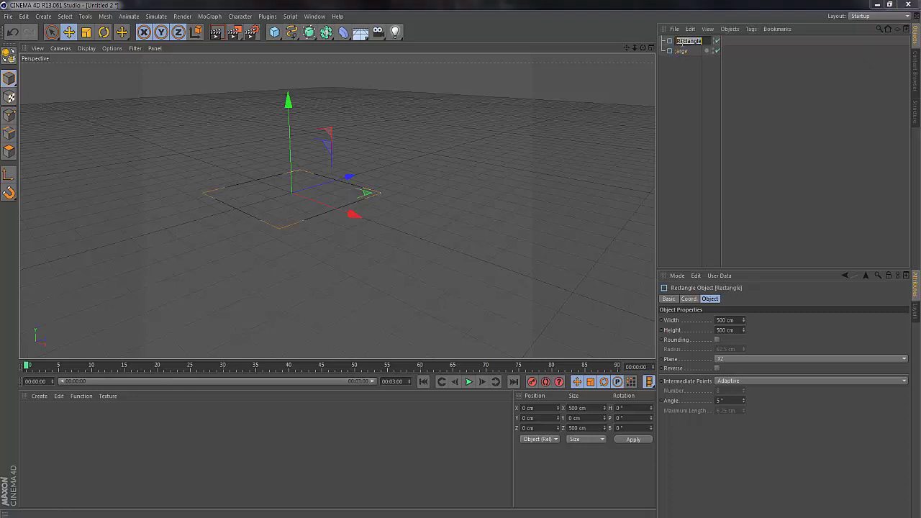
type("small")
key("Return")
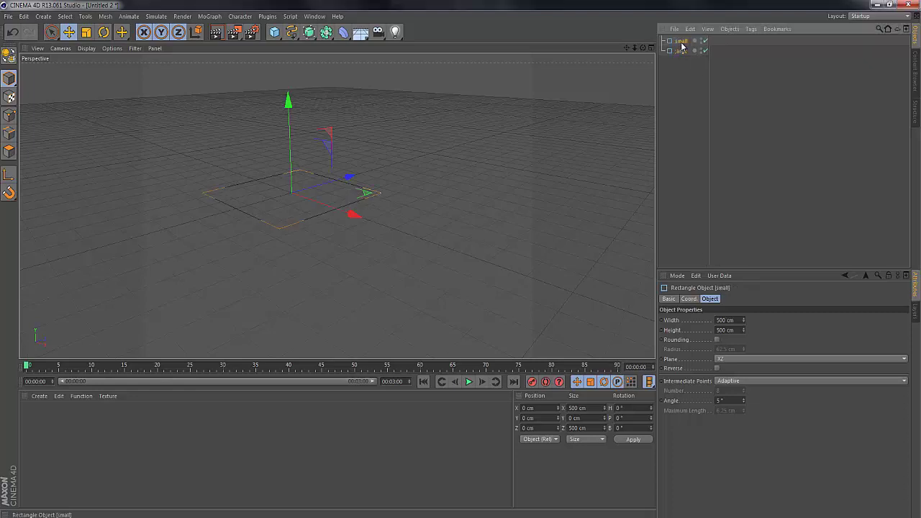
double_click(680, 50)
type("large")
key("Return")
- Set the large rectangle's size to 5000 cm along both X and Z
left_click(587, 408)
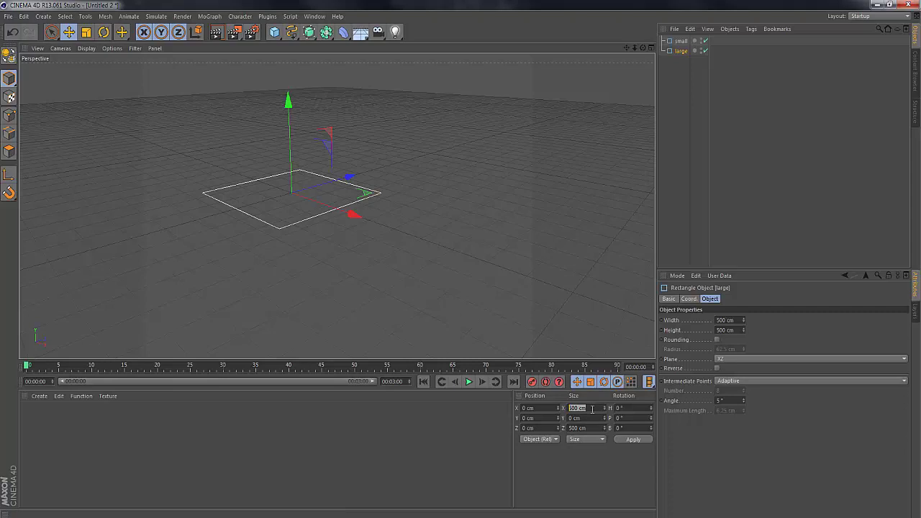
type("50")
left_click(633, 439)
right_click_drag(303, 216, 90, 180, "alt")
left_click_drag(262, 215, 261, 243, "alt")
- Move the large rectangle above the small one in the hierarchy, and make a disabled duplicate of the small rectangle
left_click_drag(681, 50, 679, 37)
left_click_drag(676, 70, 605, 12)
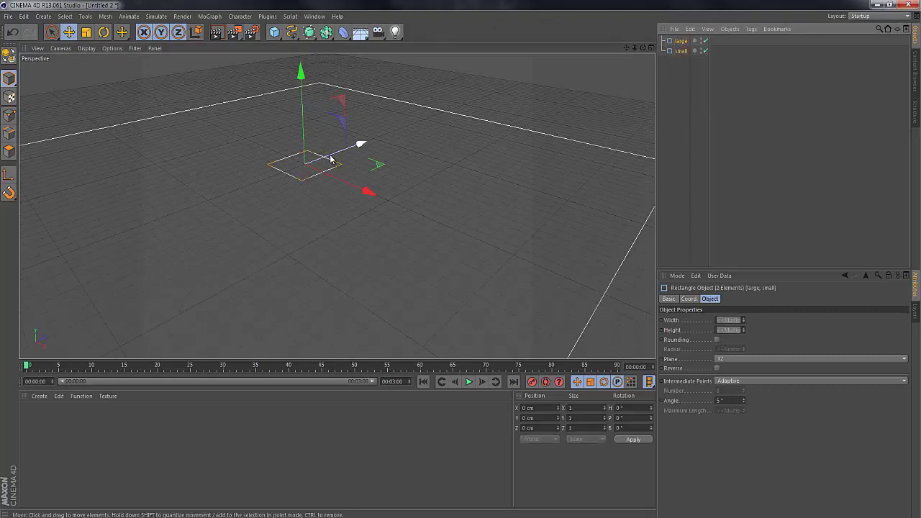
right_click_drag(309, 156, 419, 158, "alt")
left_click(664, 73)
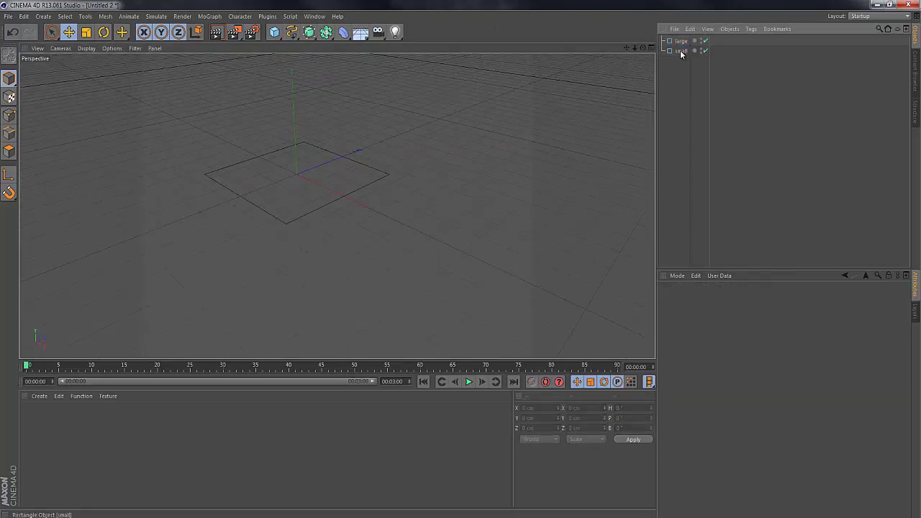
left_click_drag(681, 55, 681, 72, "ctrl")
left_click(709, 60)
- Make the large and original small rectangles editable and merge them into one spline with Connect Objects + Delete
left_click(680, 51)
left_click(680, 41, "ctrl")
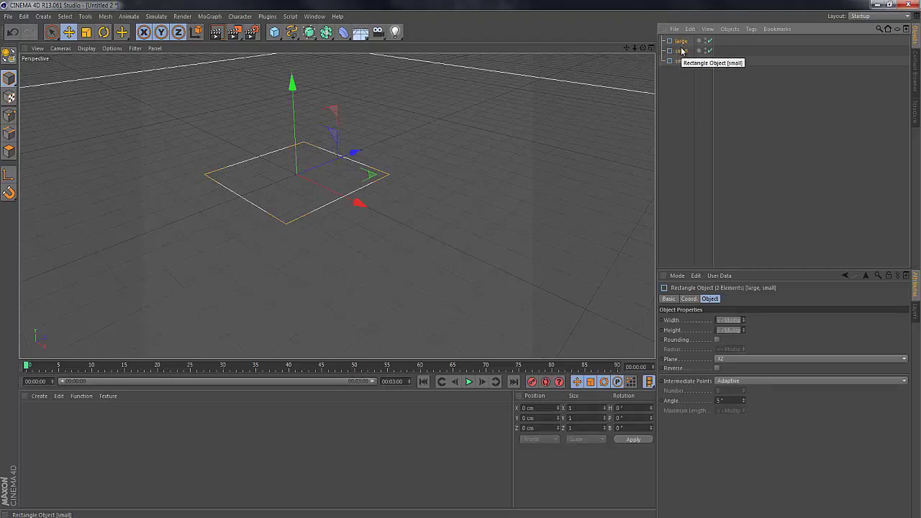
key("c")
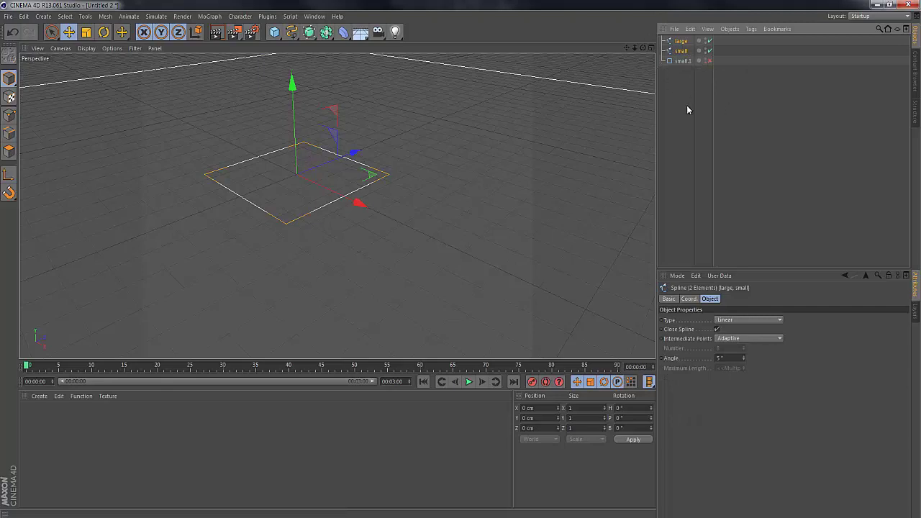
right_click(673, 50)
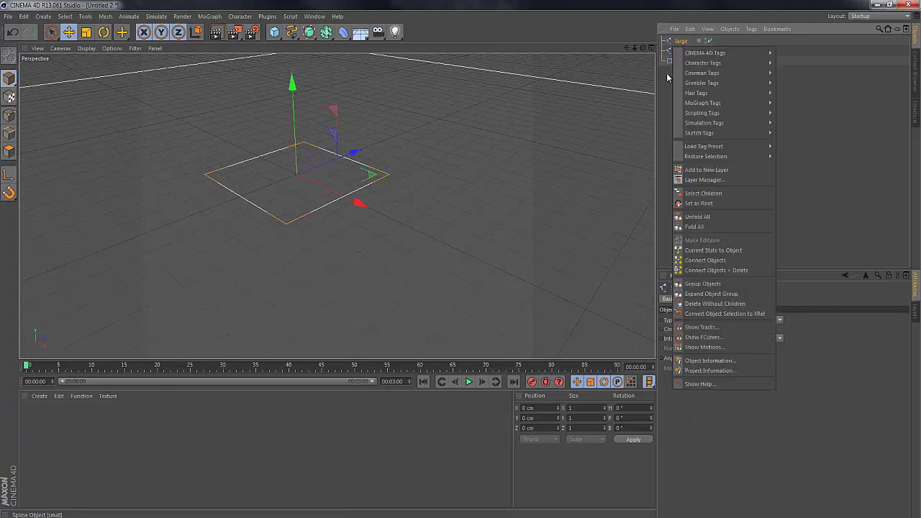
left_click(710, 271)
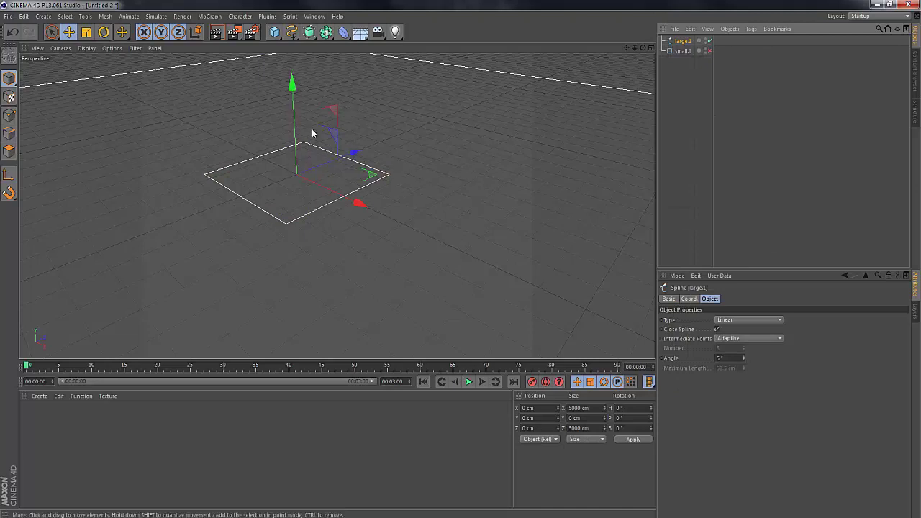
- Add an Extrude NURBS and place the merged large spline inside it as its child
scroll(328, 141, "down", 1)
left_click_drag(312, 164, 315, 178, "alt")
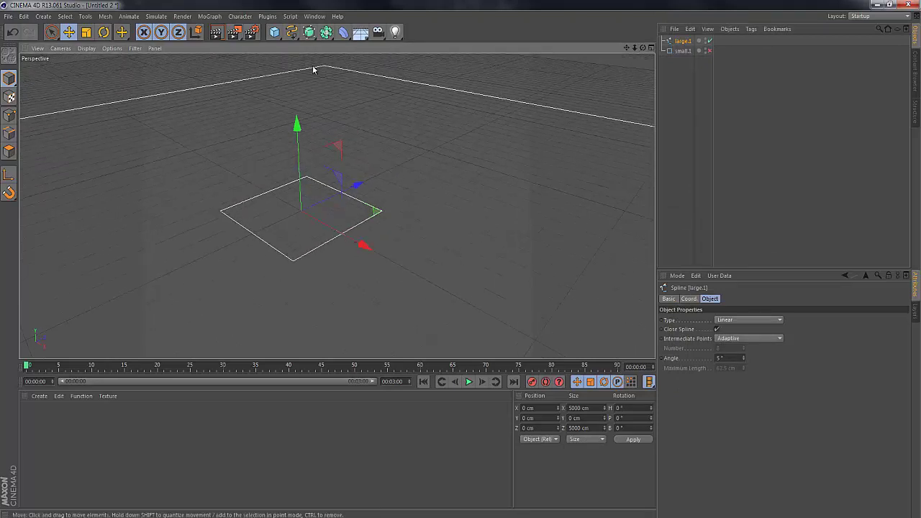
left_click_drag(310, 32, 398, 47)
left_click_drag(683, 51, 687, 44)
left_click(688, 42)
right_click_drag(300, 215, 301, 136, "alt")
middle_click_drag(301, 135, 284, 268, "alt")
right_click_drag(300, 164, 346, 256, "alt")
right_click_drag(330, 196, 340, 200, "alt")
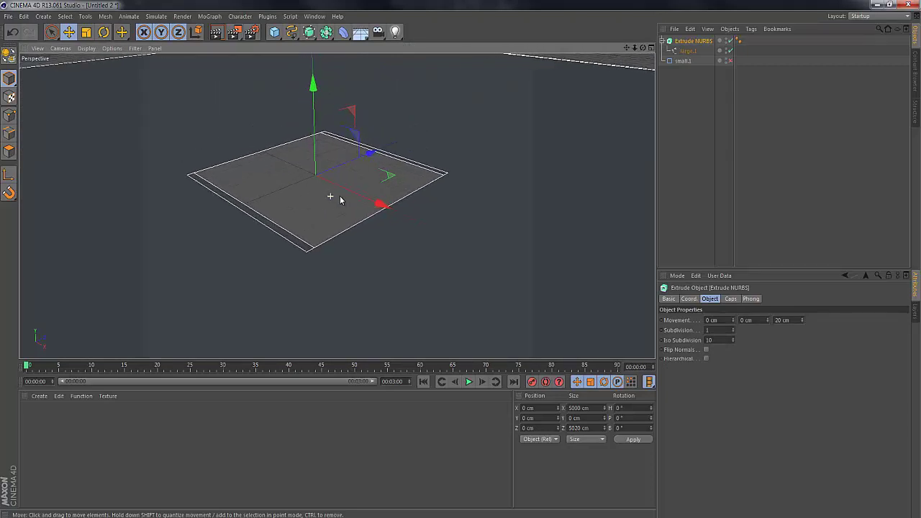
- Set the large extrusion's movement to -20 cm in Y and 0 cm in Z
left_click(720, 320)
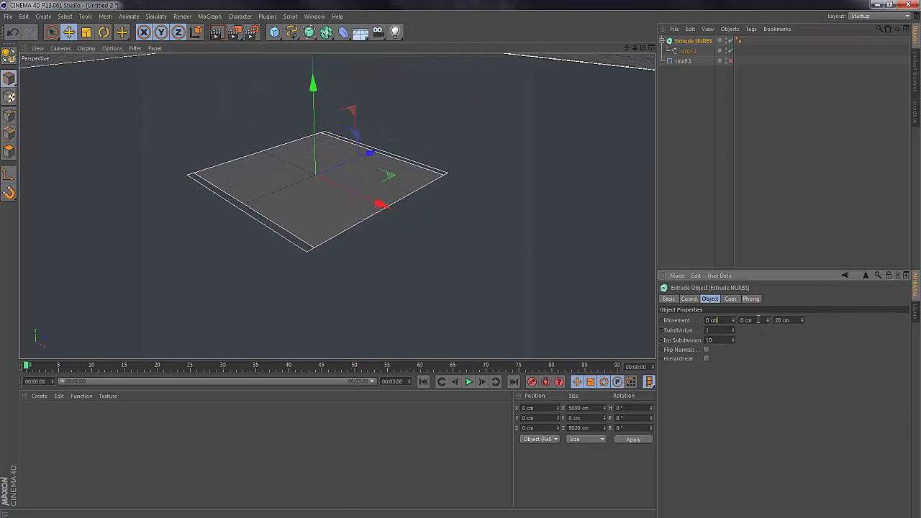
left_click_drag(801, 320, 603, 284)
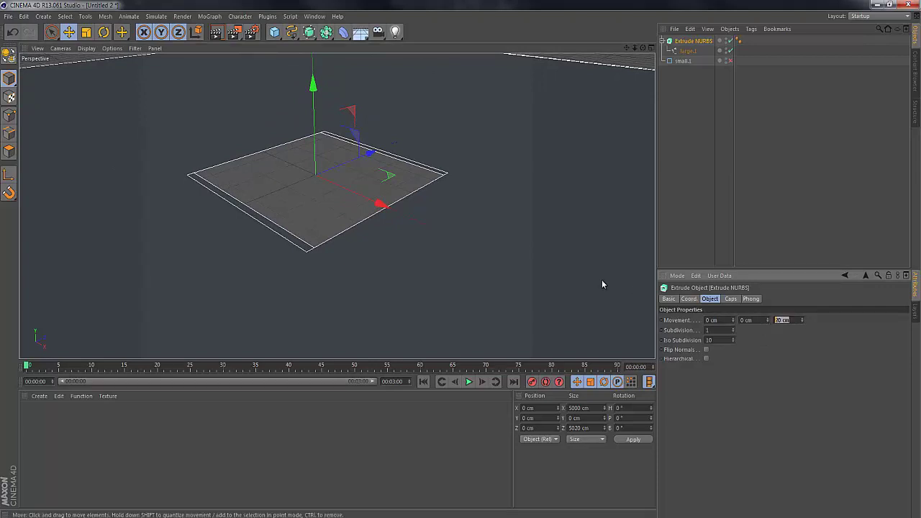
type("0")
key("Return")
double_click(747, 320)
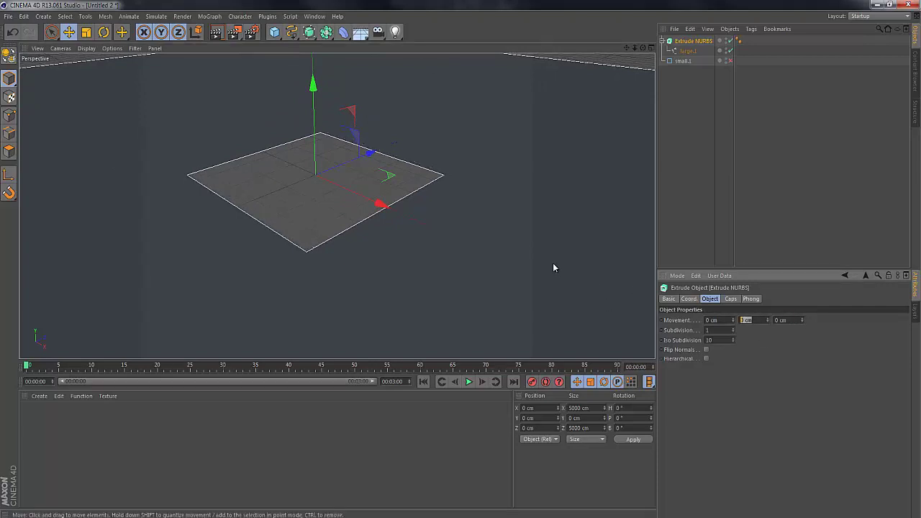
type("20")
key("Return")
left_click_drag(317, 158, 329, 184, "alt")
- Disable the large extrusion and put the re-enabled small rectangle inside a second Extrude NURBS
left_click(729, 41)
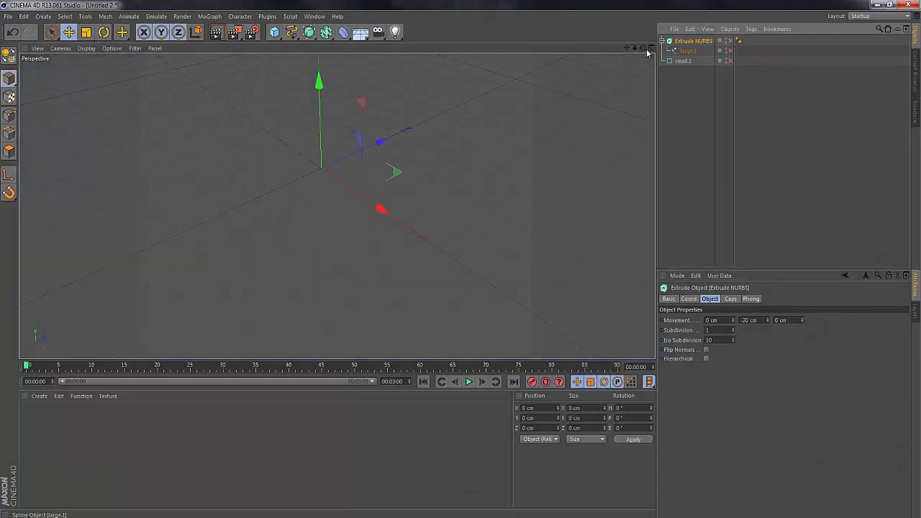
left_click_drag(308, 36, 406, 40)
left_click(691, 86)
left_click(733, 71)
left_click_drag(680, 72, 683, 42)
left_click(687, 41)
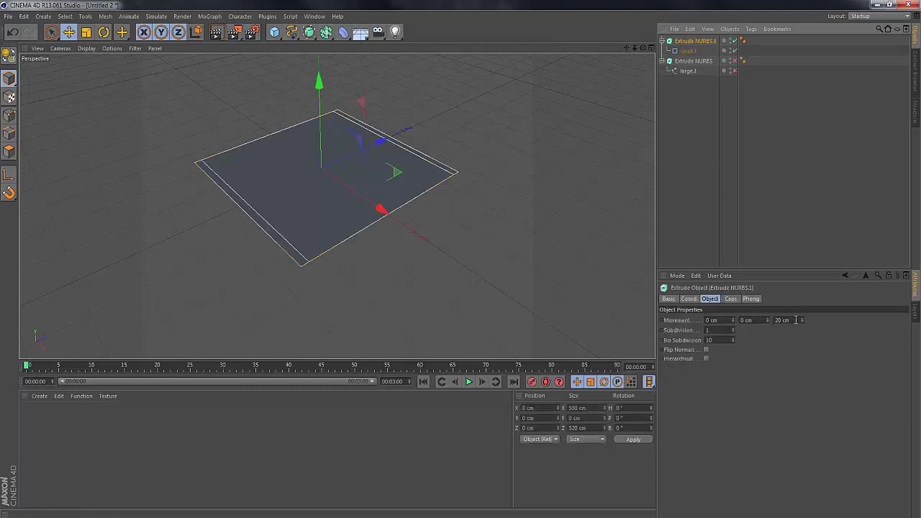
- Set the small extrusion's movement to 0 cm in Z and -20 cm in Y
type("0")
key("Return")
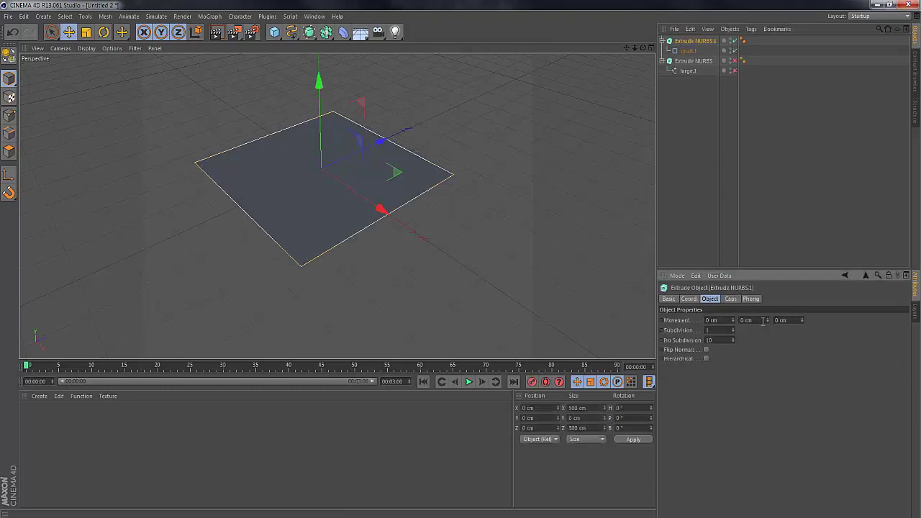
left_click_drag(763, 320, 734, 317)
key("BackSpace")
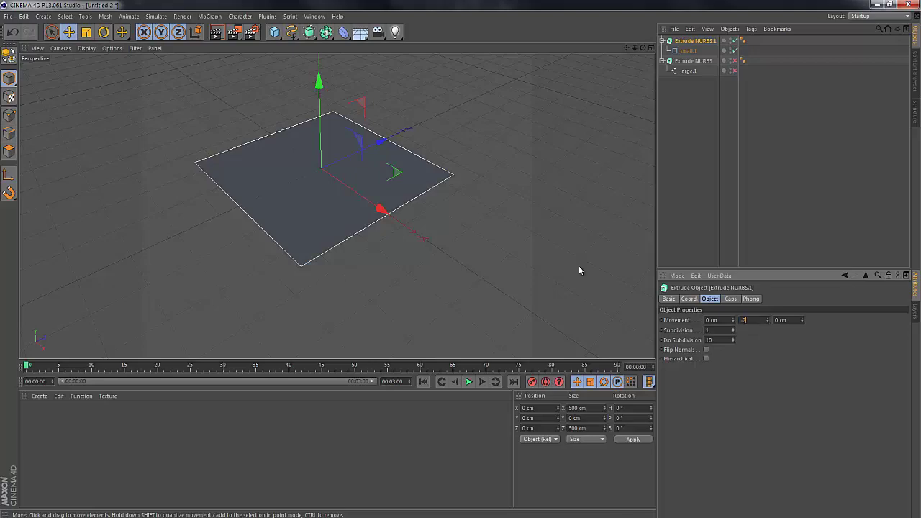
type("-20")
key("Return")
left_click_drag(325, 194, 309, 238, "alt")
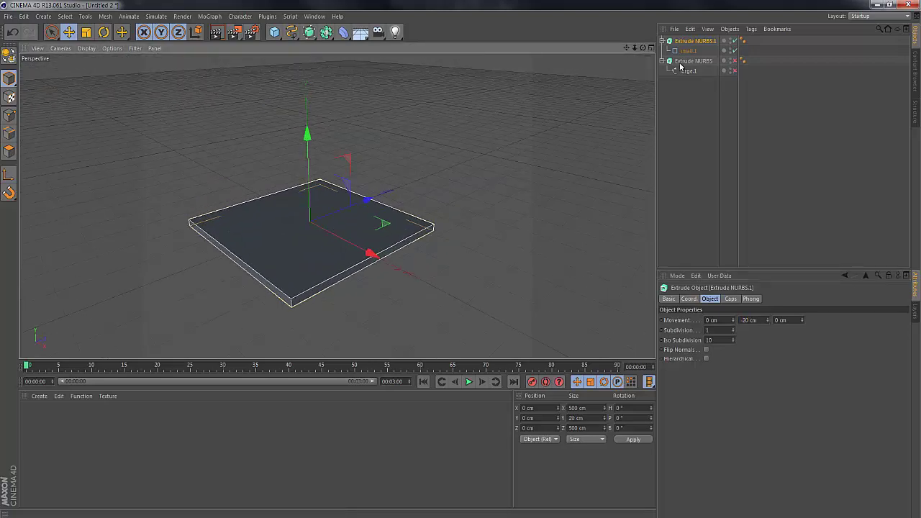
- Toggle the large and small extrusions on and off to check how the slab fits the floor opening, leaving the large one disabled
left_click(736, 71)
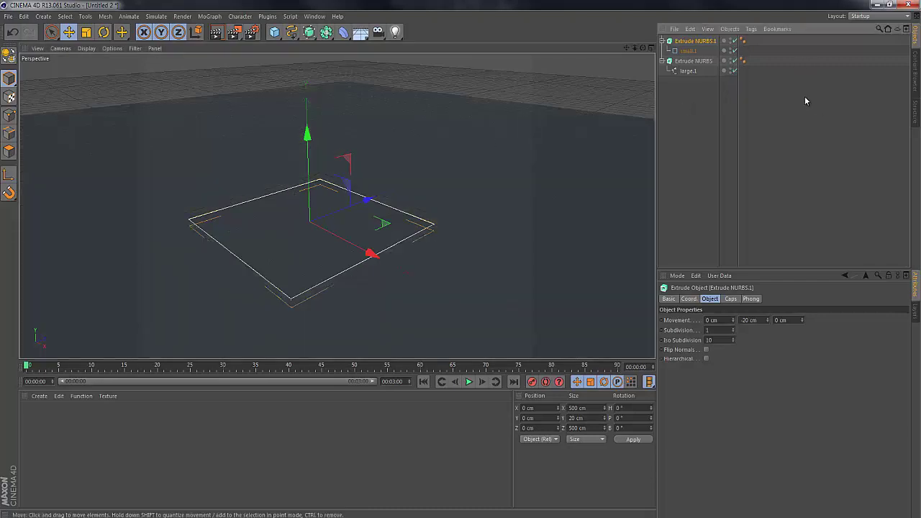
left_click(733, 51)
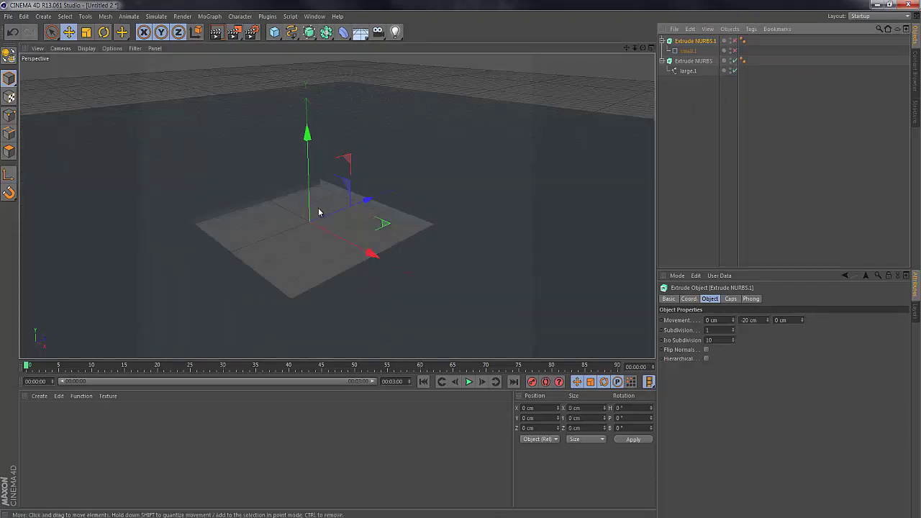
left_click(735, 41)
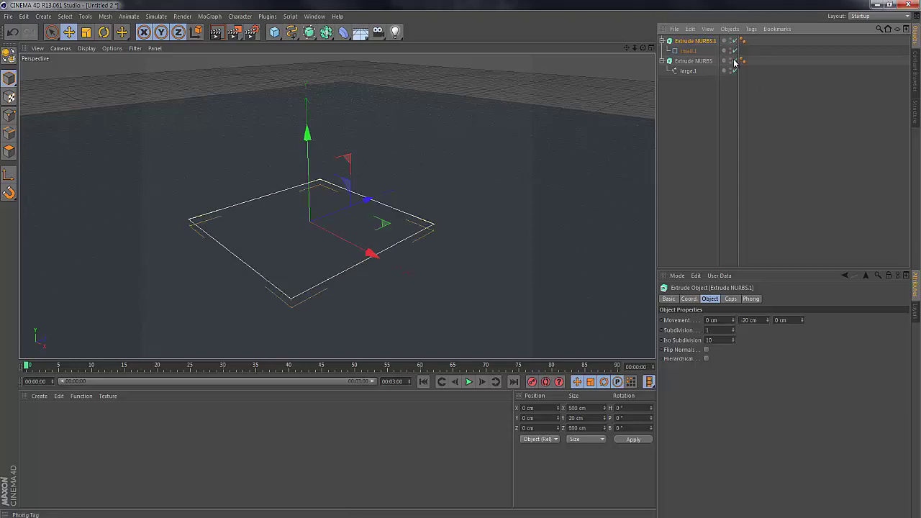
left_click(734, 61)
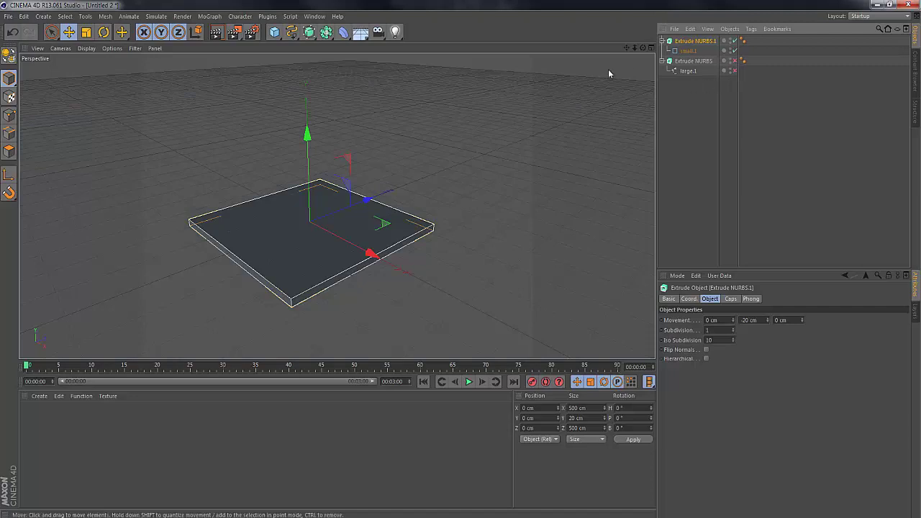
- Open the Thrausi fracture plugin for the selected small extrusion and move its dialog clear of the slab
left_click_drag(337, 206, 325, 249, "alt")
scroll(325, 244, "down", 1)
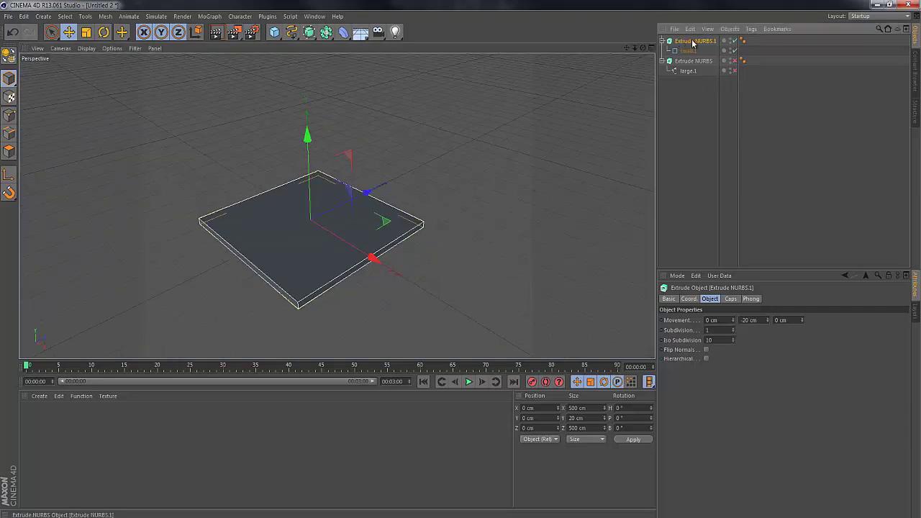
middle_click_drag(311, 204, 323, 193, "alt")
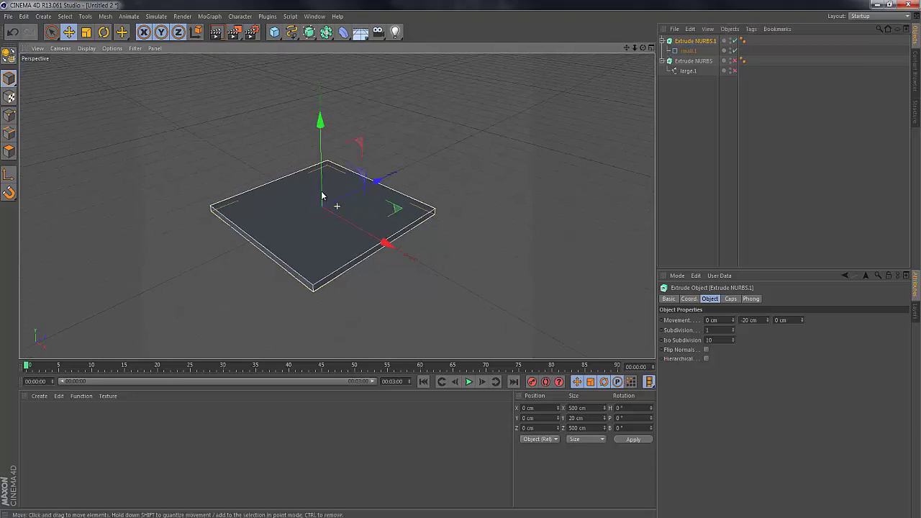
left_click(271, 16)
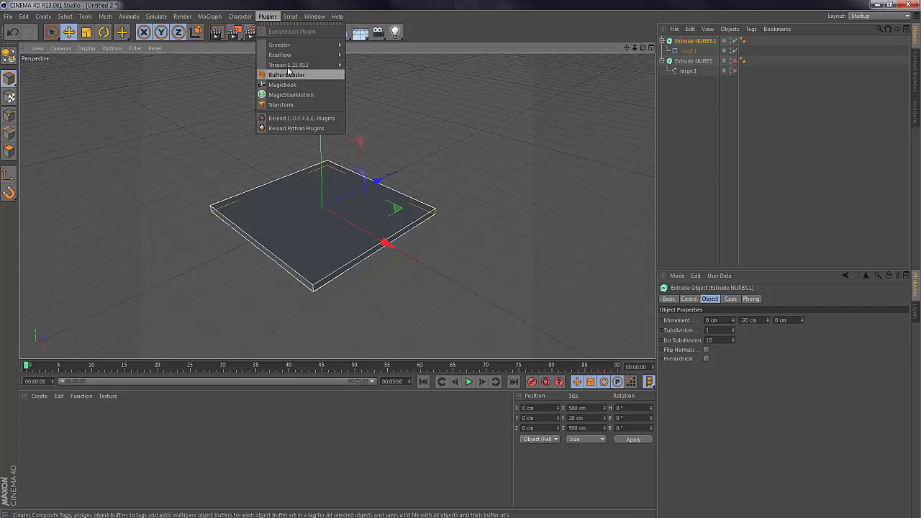
mouse_move(308, 65)
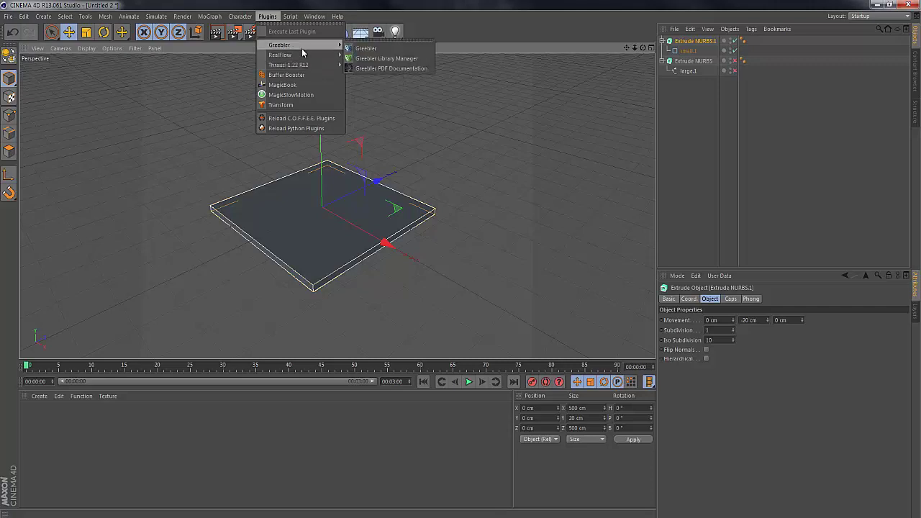
mouse_move(290, 16)
mouse_move(306, 37)
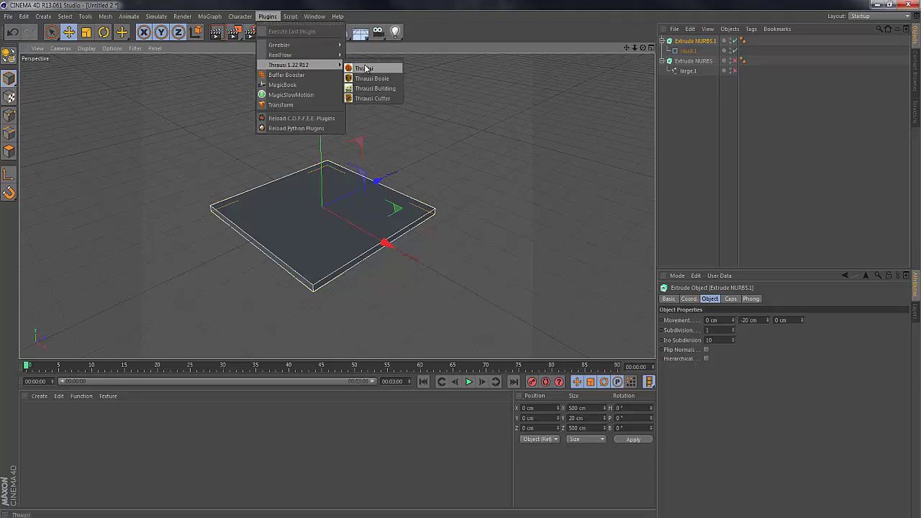
left_click(360, 71)
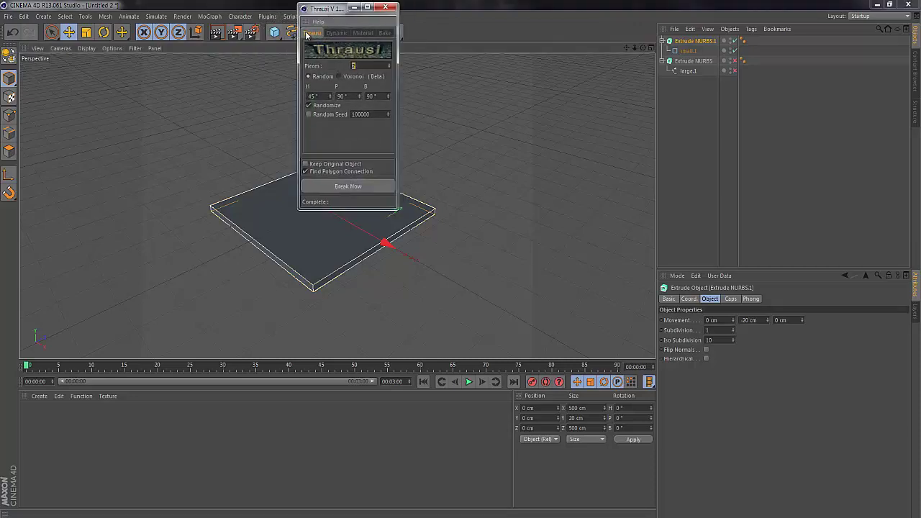
left_click_drag(338, 6, 476, 164)
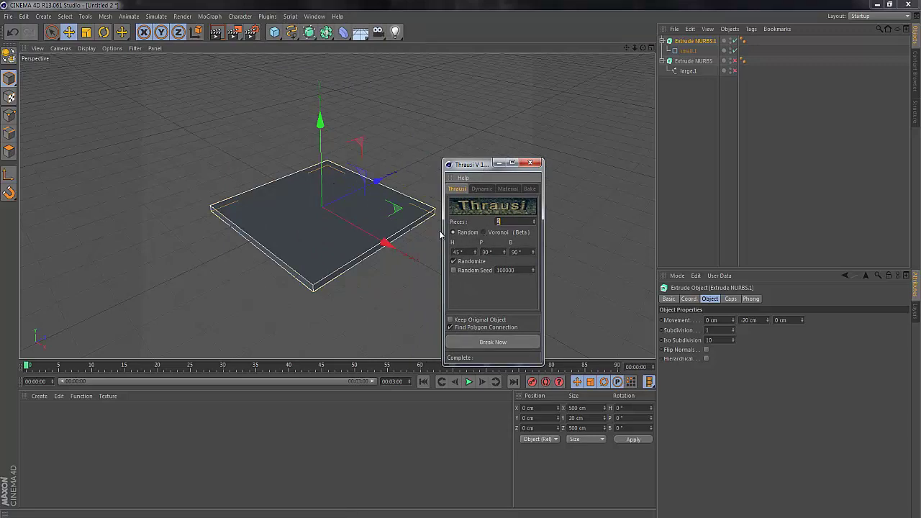
- Break the small slab into 100 pieces in Thrausi's Random mode and close the dialog
type("4")
type("00")
left_click_drag(466, 168, 478, 135)
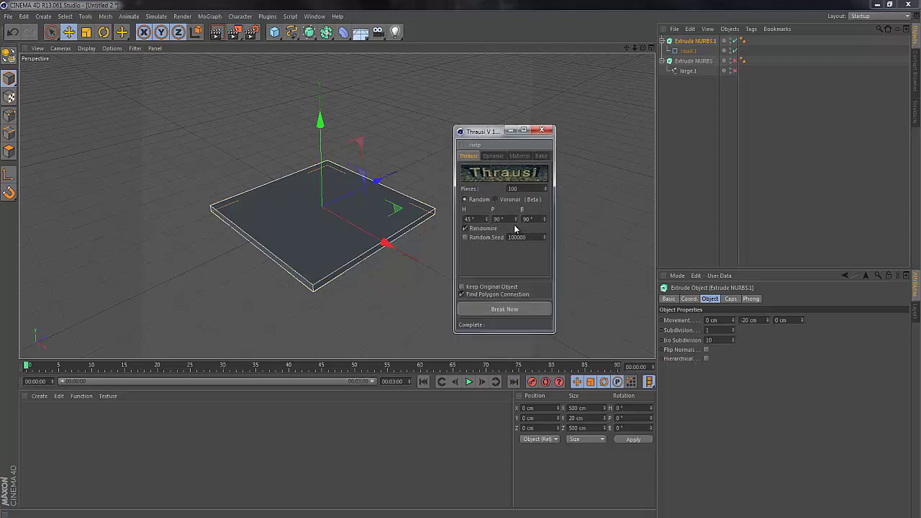
left_click(507, 308)
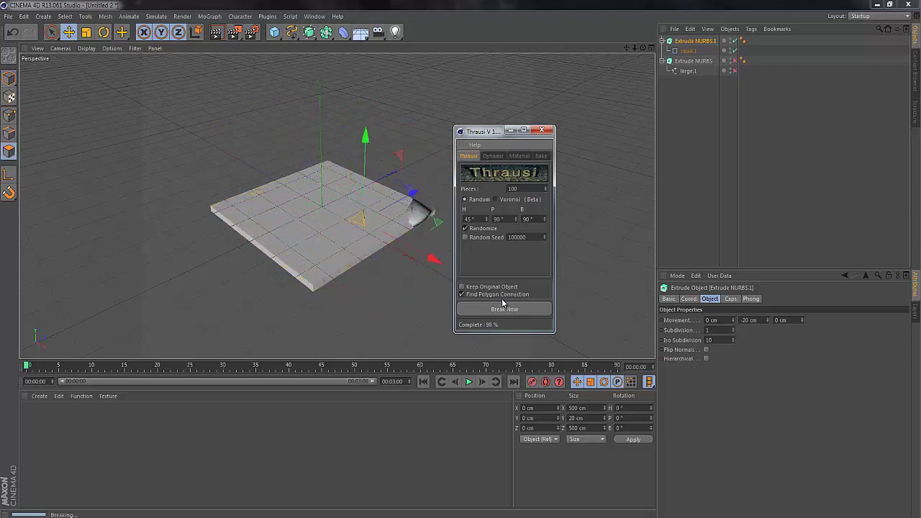
left_click(541, 130)
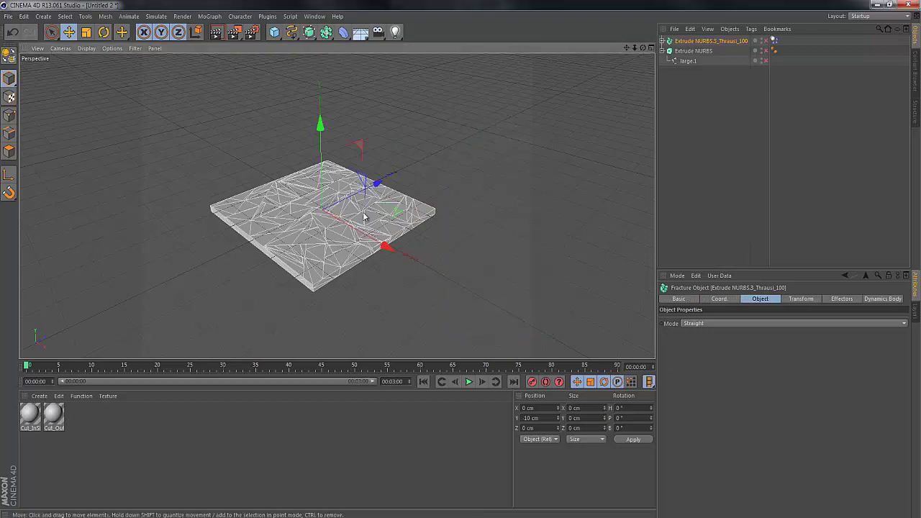
- Expand the Thrausi fracture object and delete all the tags attached to its 100 pieces
scroll(366, 215, "up", 3)
left_click_drag(371, 219, 251, 284, "alt")
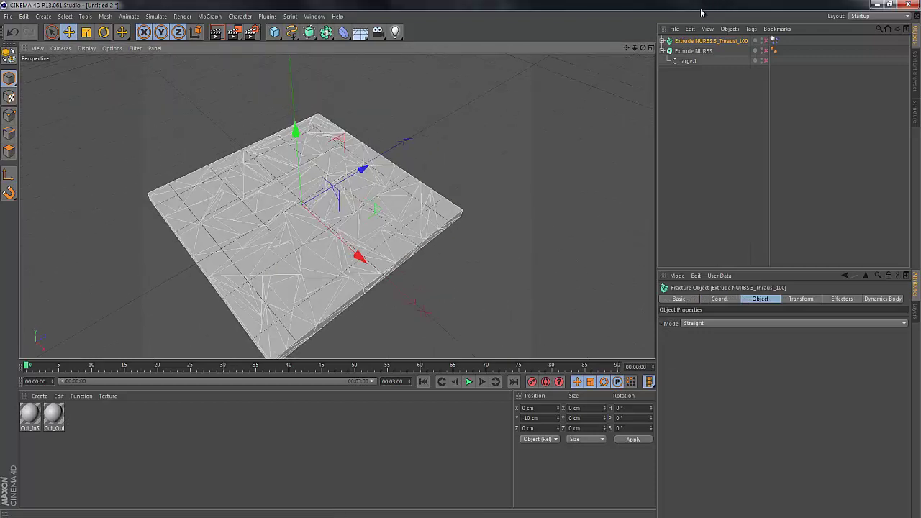
left_click(661, 41)
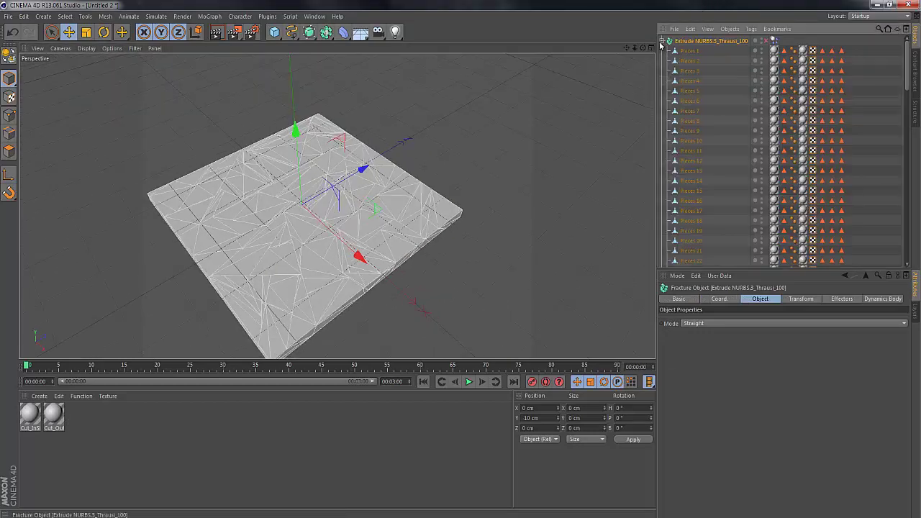
left_click(850, 45)
left_click_drag(853, 49, 769, 246)
key("Delete")
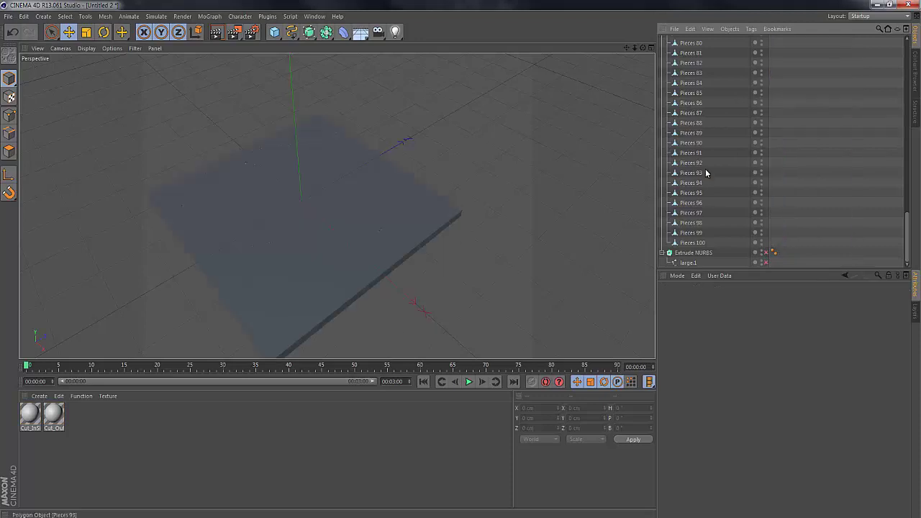
- Set the perspective display to Gouraud shading with lines to show the slab's individual fracture pieces
scroll(701, 144, "up", 15)
scroll(681, 75, "up", 5)
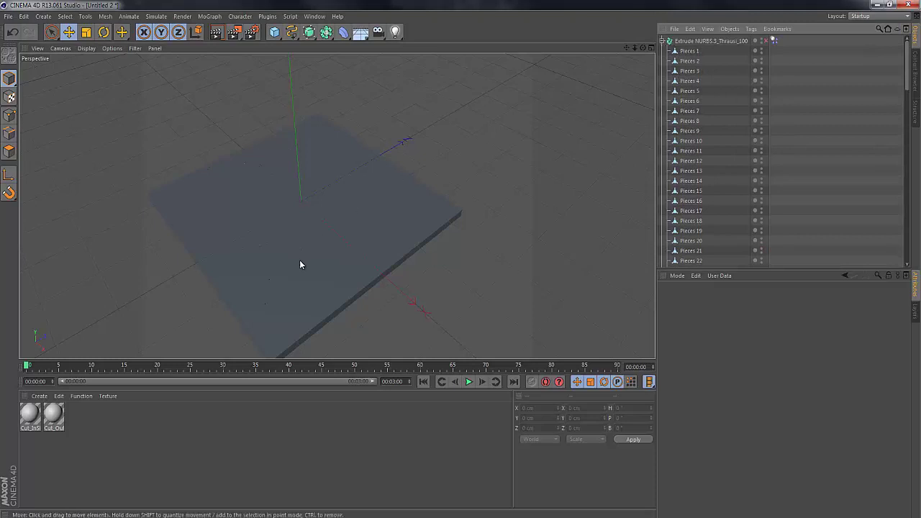
right_click_drag(327, 274, 310, 286, "alt")
middle_click_drag(310, 286, 333, 235, "alt")
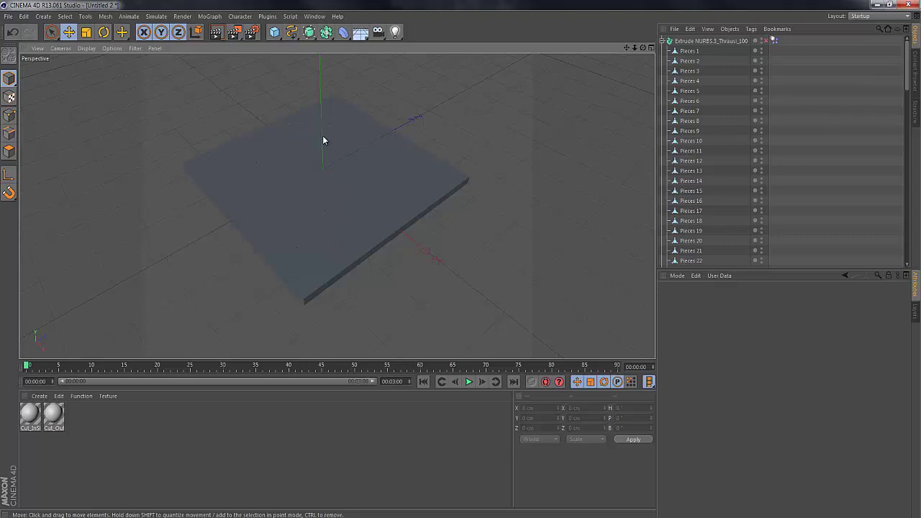
key("n")
key("b")
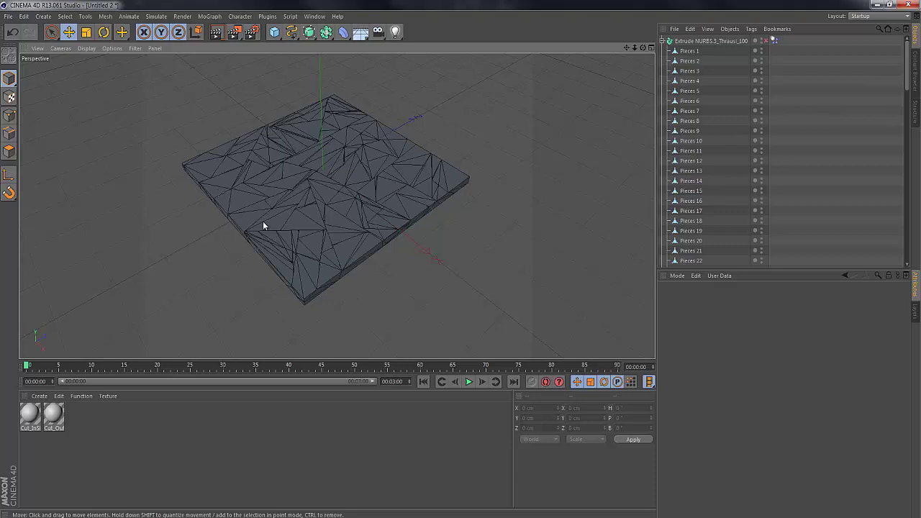
left_click_drag(311, 247, 333, 215, "alt")
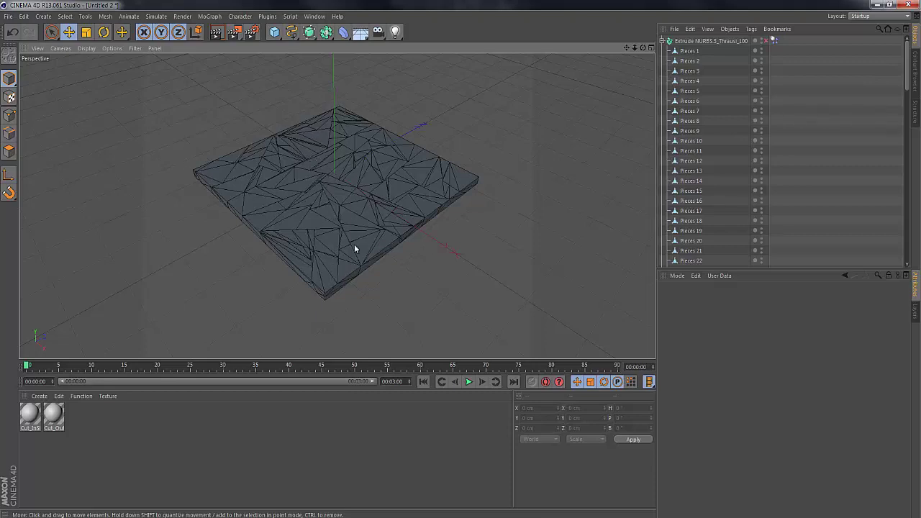
- Select the fracture pieces along the slab's positive X edge, from the nearest corner round to the adjacent corner
left_click(324, 292)
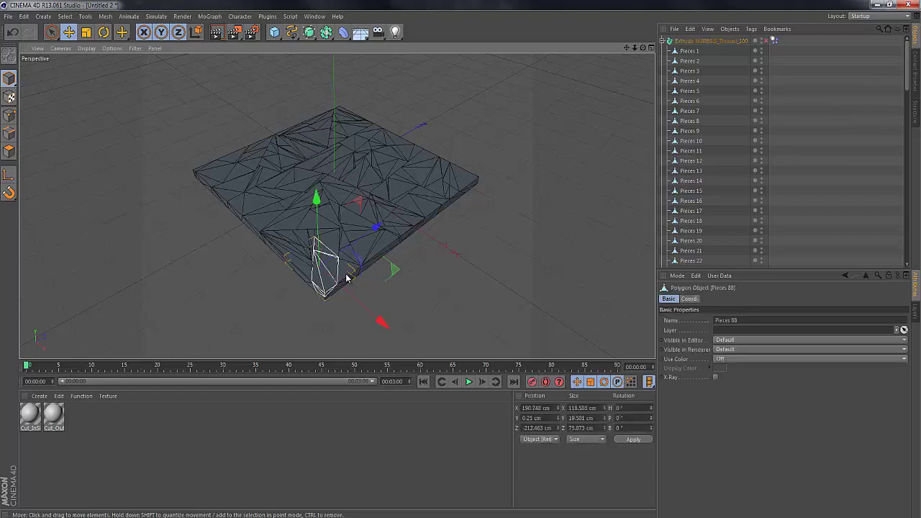
left_click(356, 272, "shift")
left_click(380, 250, "shift")
left_click(418, 225, "shift")
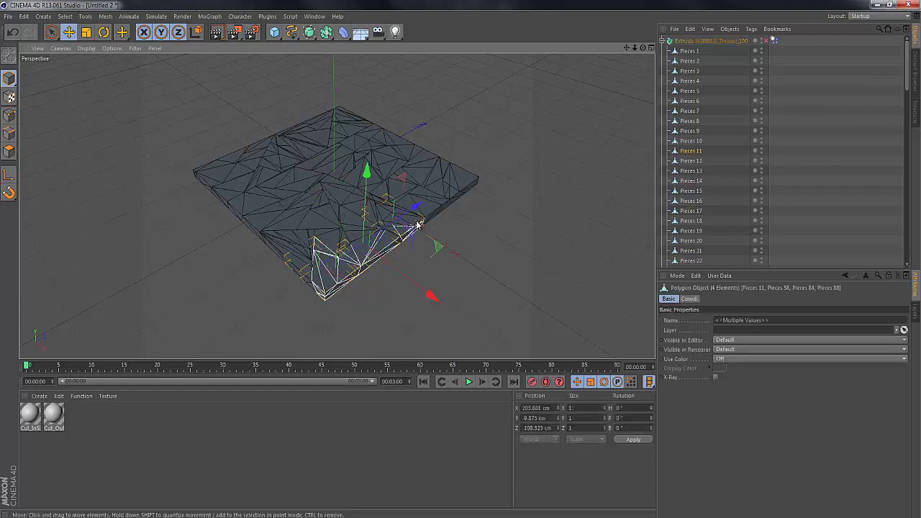
left_click(425, 218, "shift")
left_click(429, 213, "shift")
left_click(540, 108, "shift")
left_click(480, 91, "shift")
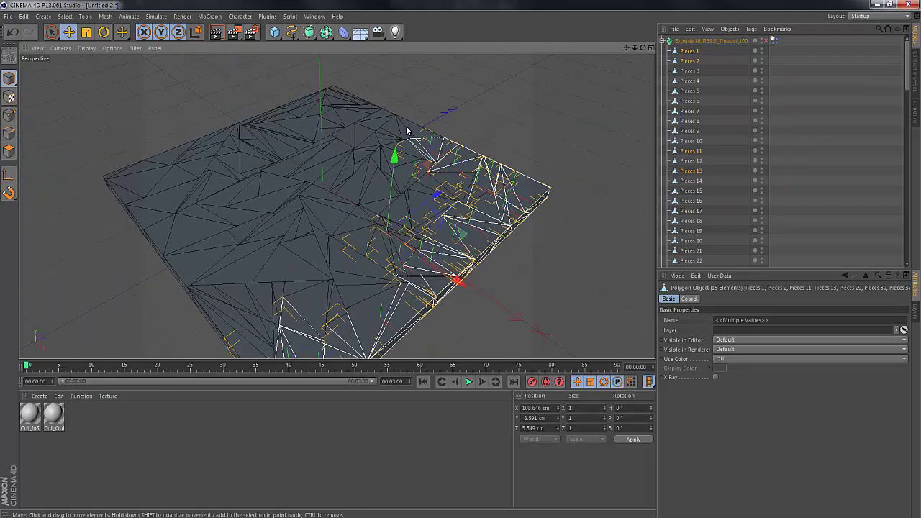
- Add the fracture pieces along the slab's remaining edges to the selection so it covers the whole outer border
left_click(370, 111, "shift")
left_click(309, 108, "shift")
left_click(266, 122, "shift")
left_click(187, 156, "shift")
left_click(149, 200, "shift")
left_click_drag(173, 223, 201, 253, "alt")
left_click(244, 302, "shift")
left_click_drag(289, 70, 314, 170)
key("ctrl+z")
left_click_drag(314, 170, 302, 216, "alt")
left_click(257, 297, "shift")
- Lift the selected border pieces to check for edge pieces missing from the selection, and undo the move
left_click_drag(281, 71, 276, 90)
key("ctrl+z")
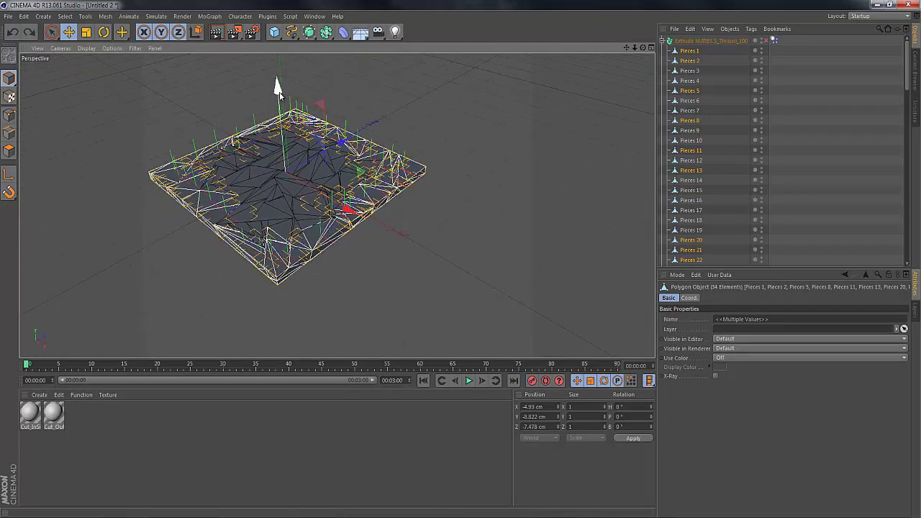
left_click_drag(279, 108, 461, 263)
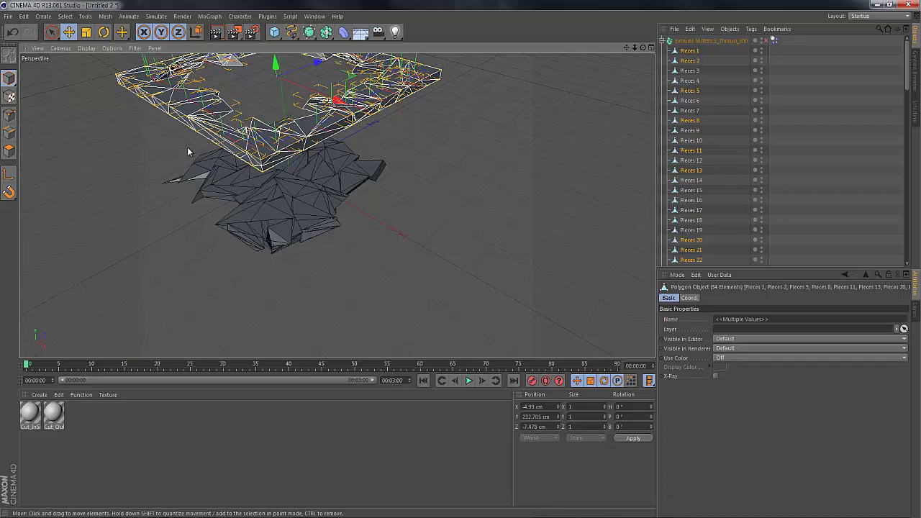
key("ctrl+z")
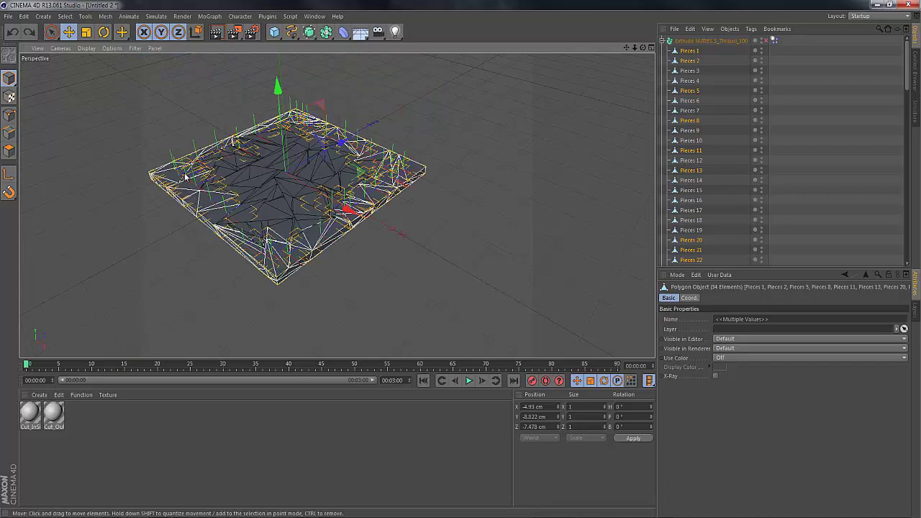
- Add the missed edge piece to the border selection, test the selection with a vertical move, and undo that move
left_click_drag(182, 179, 198, 198, "alt")
left_click(198, 196, "shift")
left_click_drag(225, 159, 226, 240, "alt")
left_click_drag(231, 177, 328, 173, "alt")
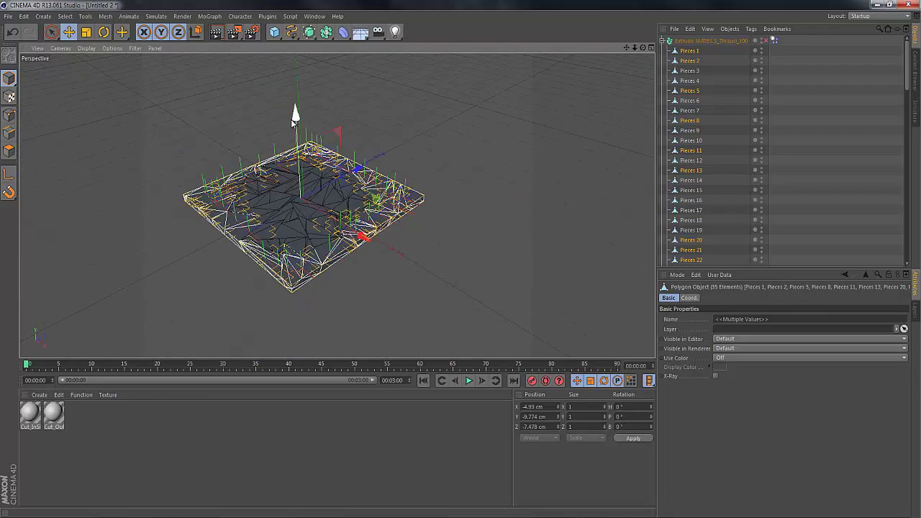
left_click_drag(294, 119, 297, 155)
key("ctrl+z")
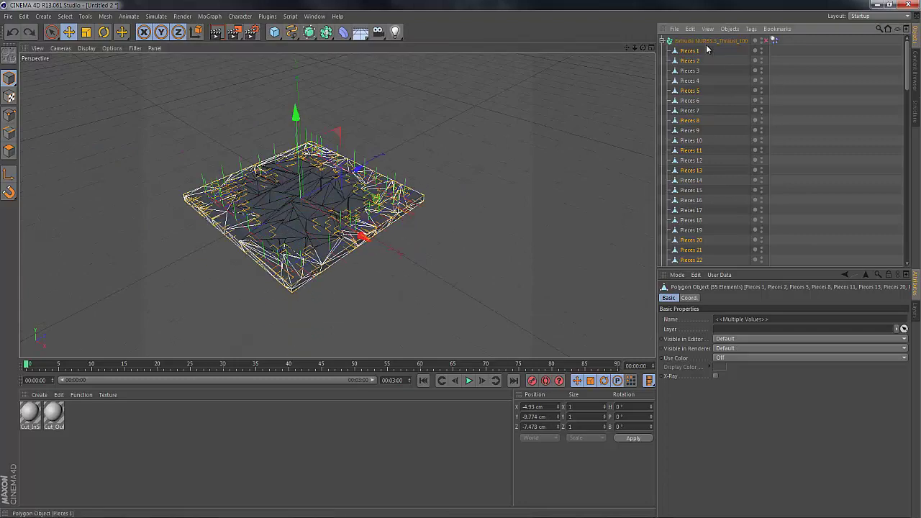
- Move the selected border pieces out of the Thrausi fracture object to the top of the object hierarchy
left_click(662, 41)
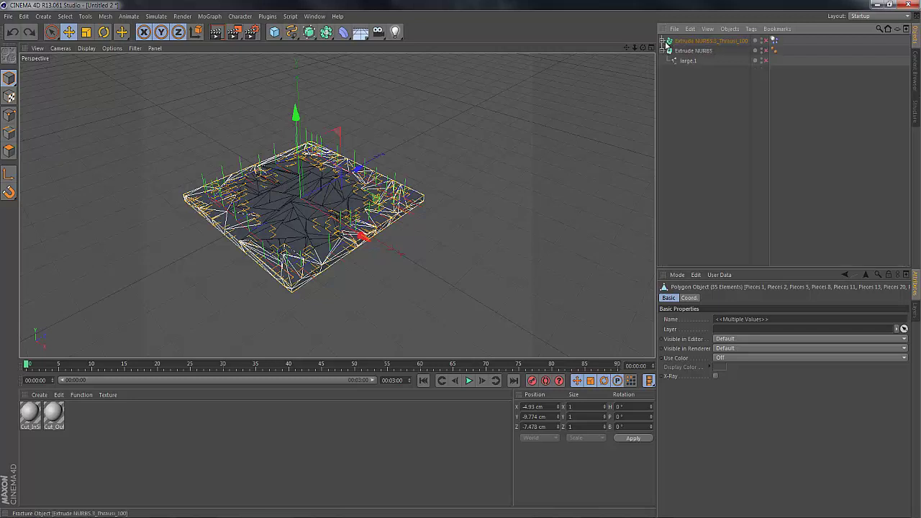
left_click(661, 41)
left_click_drag(690, 51, 692, 41)
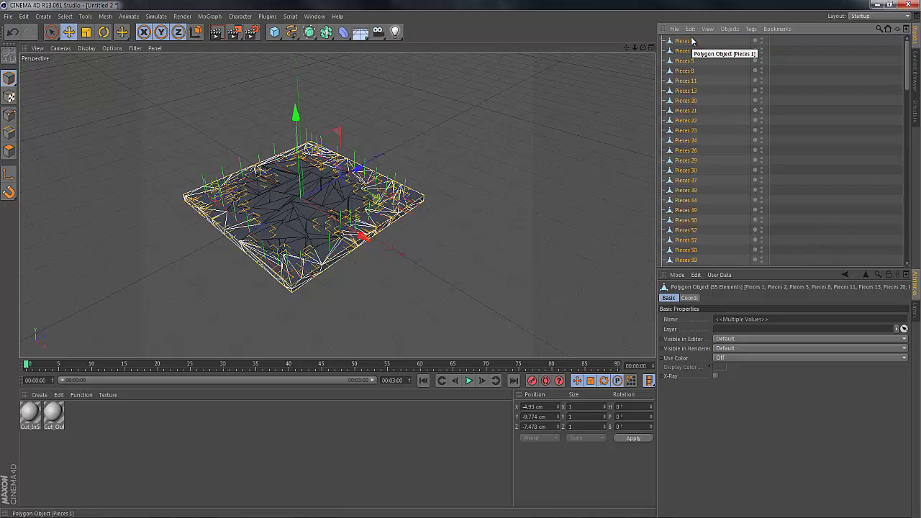
- Delete the dynamics body tag from the Thrausi fracture object and enable the object
scroll(799, 144, "down", 2)
left_click(804, 159)
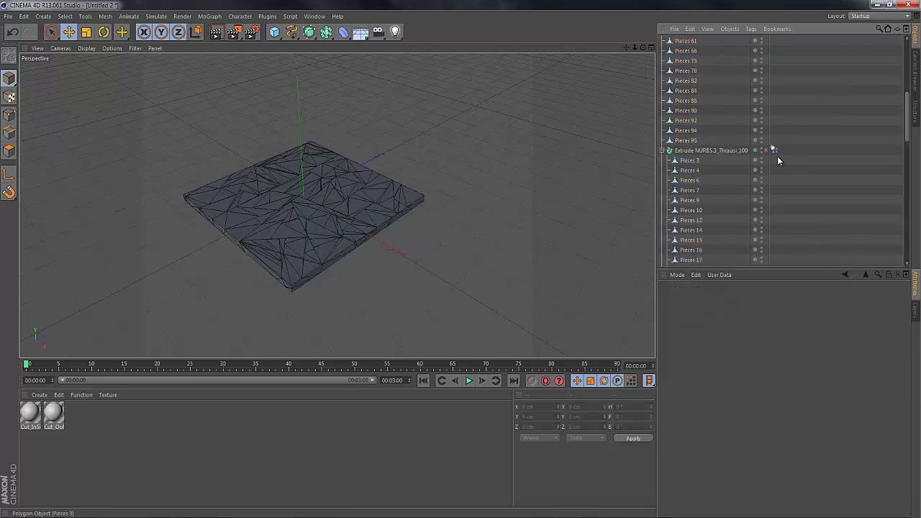
left_click(774, 151)
key("Delete")
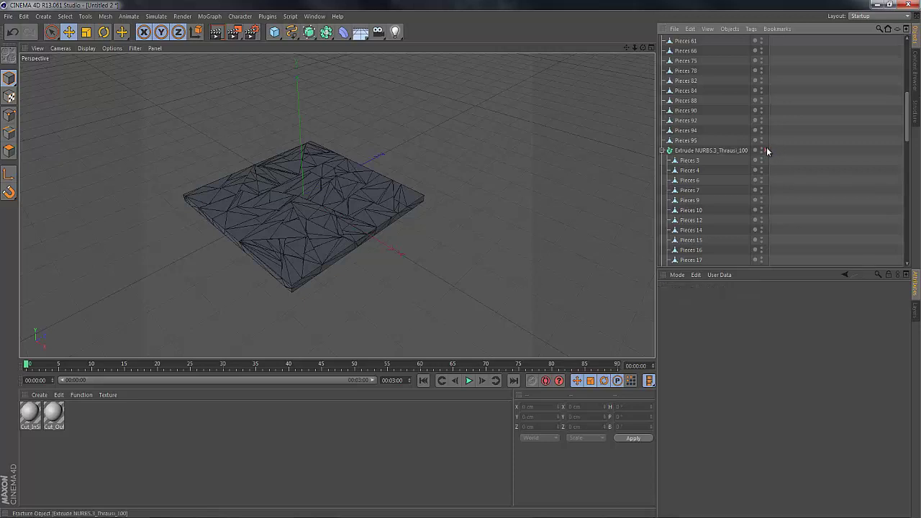
left_click(765, 150)
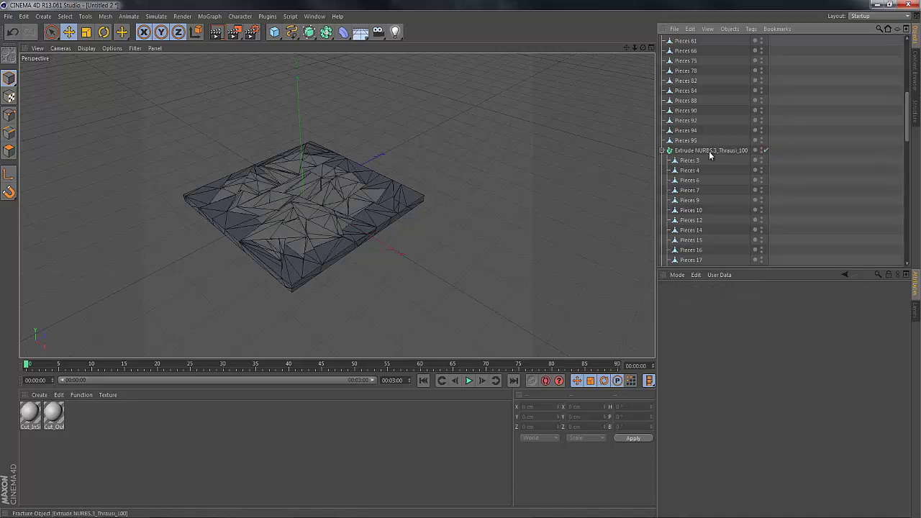
- Collapse the Thrausi fracture object containing the inner pieces and duplicate it
left_click(663, 150)
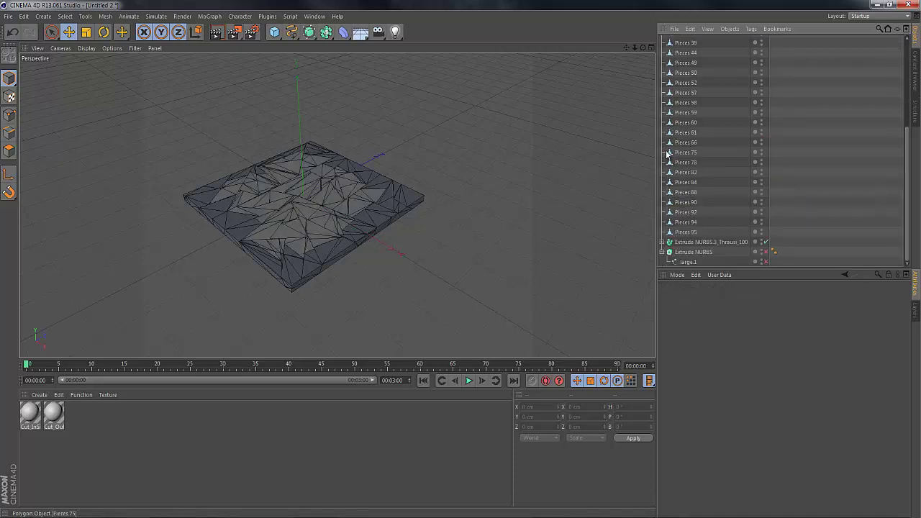
left_click(708, 242)
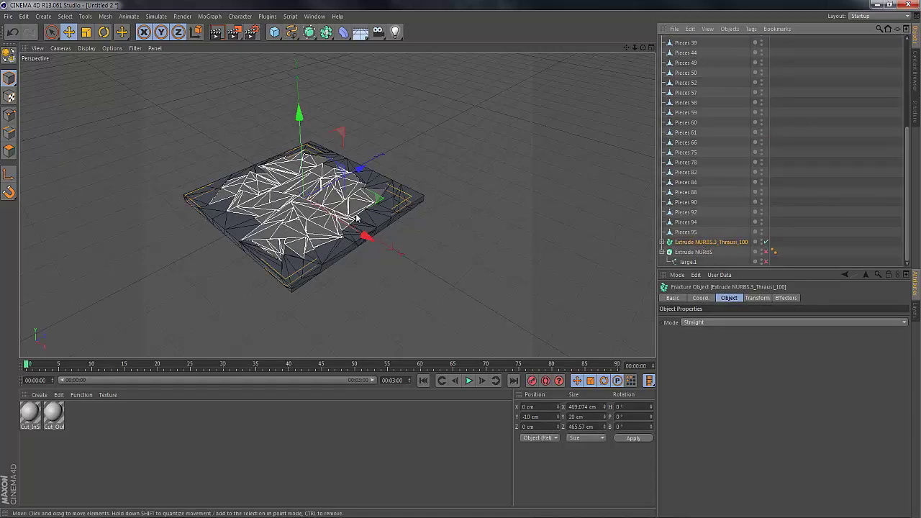
left_click_drag(683, 242, 681, 247, "ctrl")
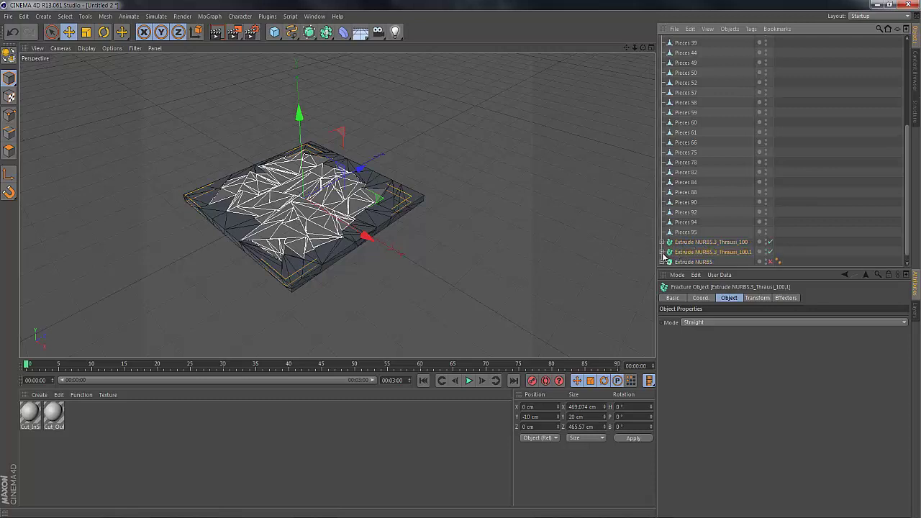
- Delete all the pieces inside the duplicated fracture object, from Pieces 3 to Pieces 100, keeping its empty container
left_click(662, 252)
scroll(687, 260, "down", 8)
scroll(703, 114, "down", 5)
left_click(691, 246)
scroll(693, 216, "up", 10)
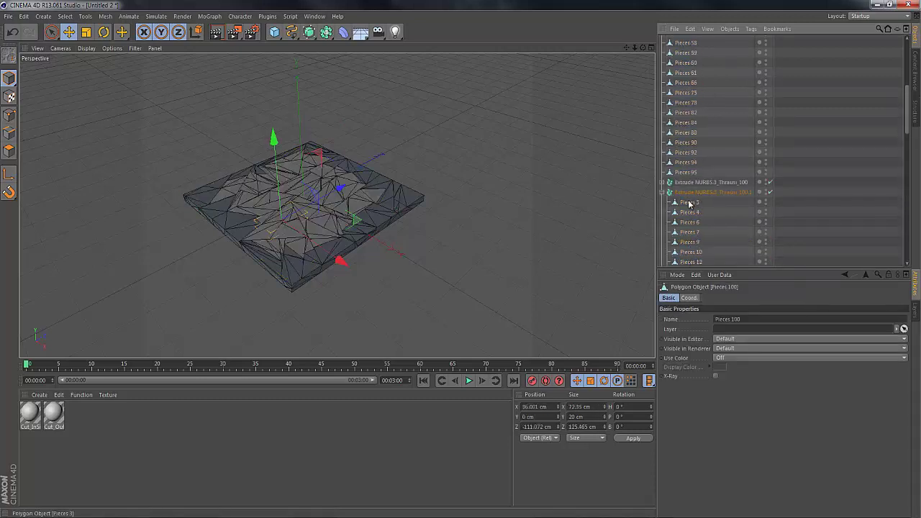
left_click(688, 202, "shift")
key("Delete")
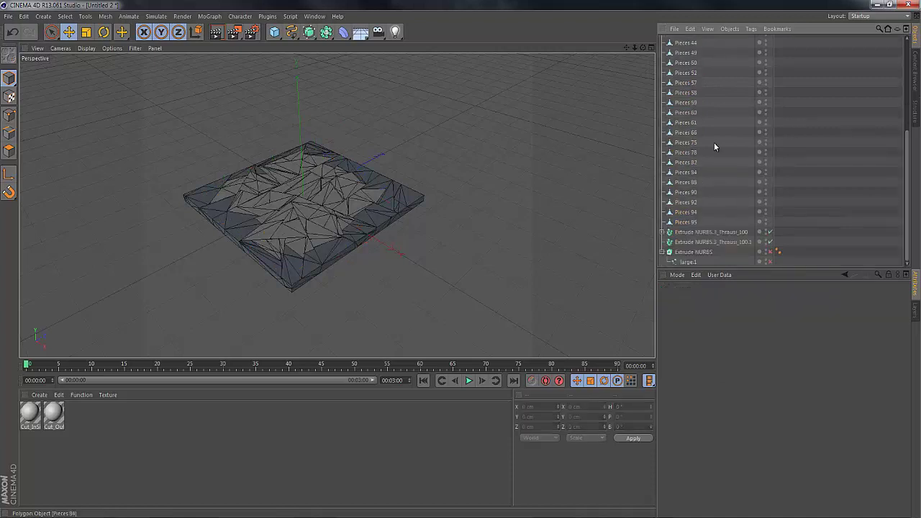
- Move all the loose border pieces, from Pieces 1 to Pieces 95, into the empty duplicated fracture object and collapse it
left_click(684, 223)
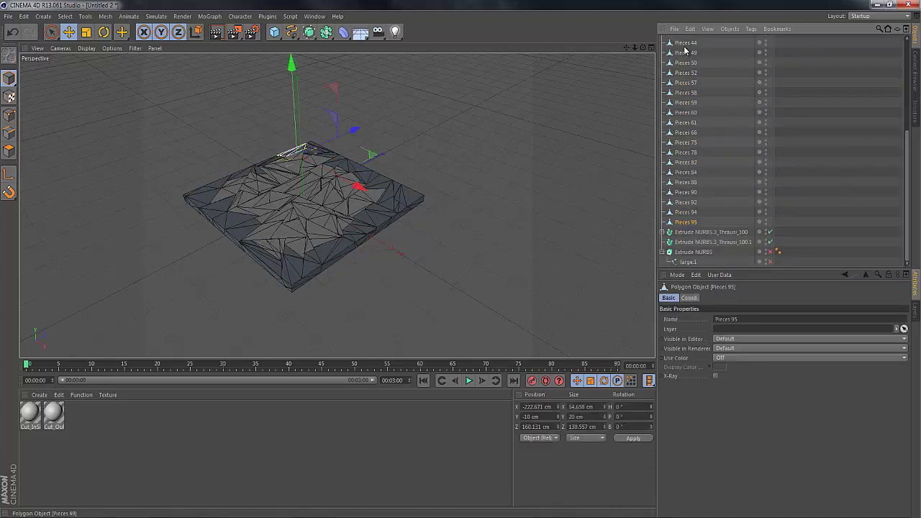
left_click(685, 44, "shift")
scroll(691, 63, "up", 5)
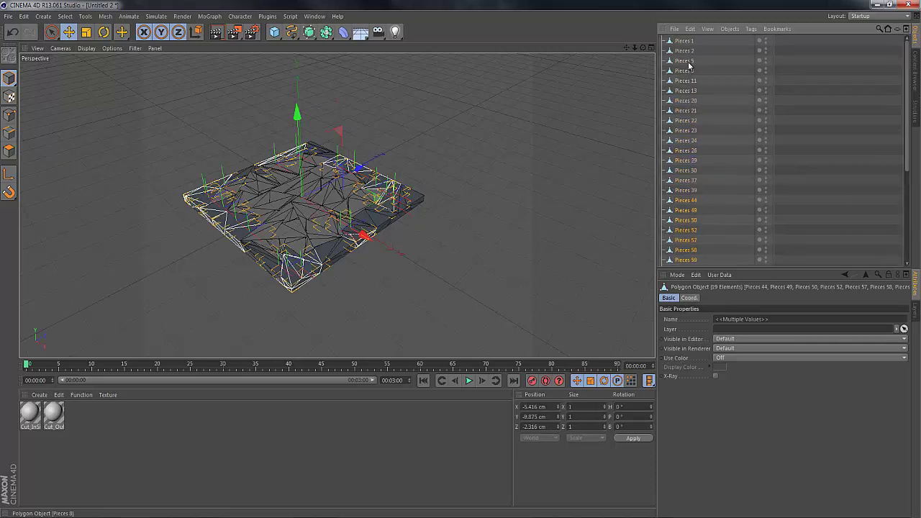
left_click(683, 41)
scroll(689, 108, "down", 5)
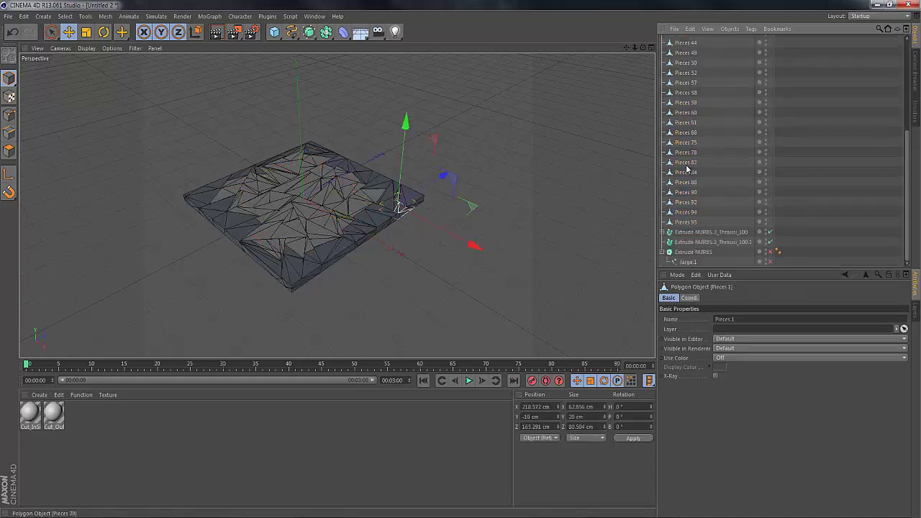
left_click(686, 222, "shift")
left_click_drag(681, 43, 711, 248)
scroll(716, 212, "up", 5)
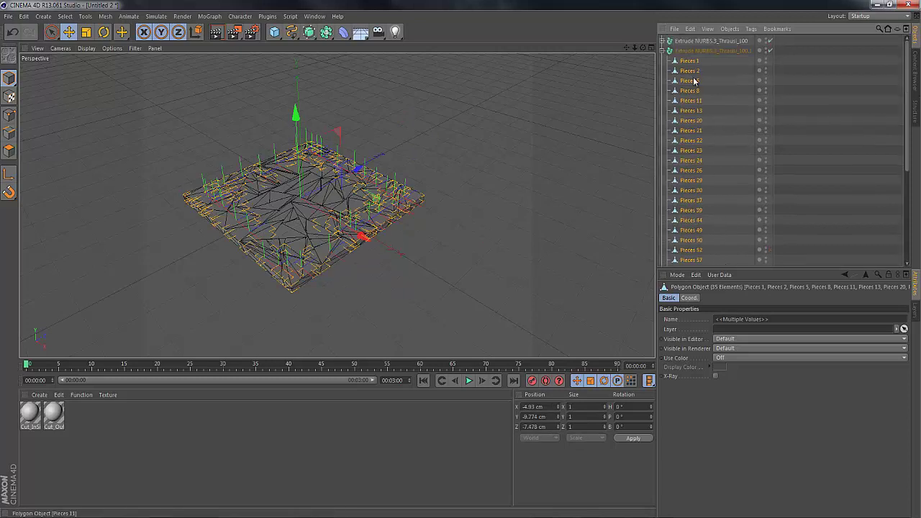
left_click(679, 52)
left_click(662, 50)
- Enable the Extrude NURBS floor and make it an editable polygon object
left_click(683, 61)
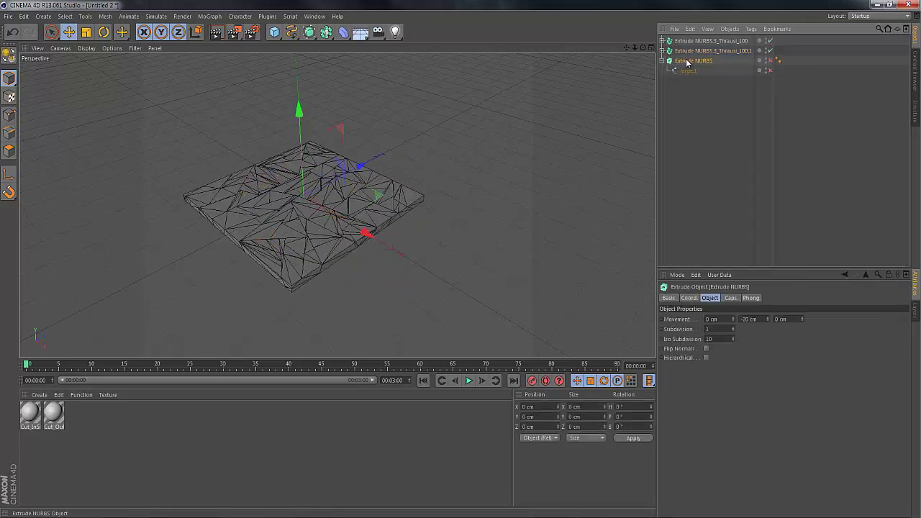
left_click(770, 62)
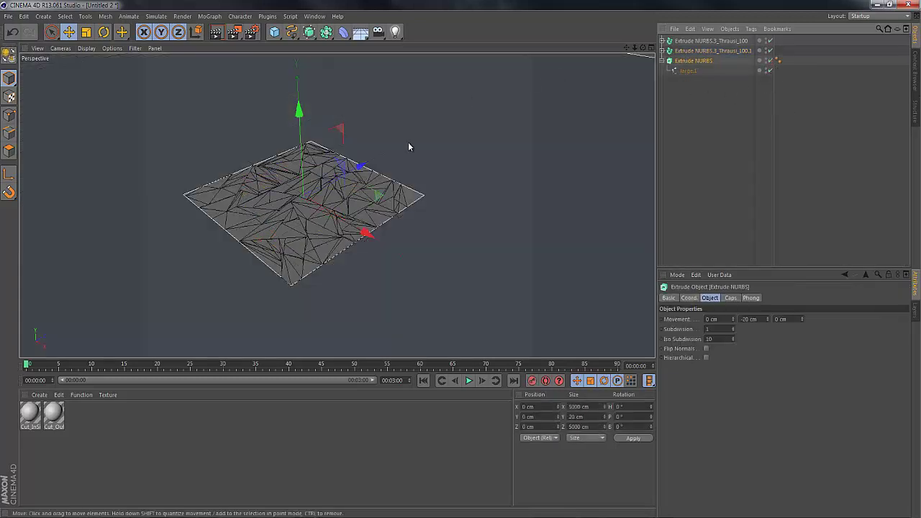
right_click_drag(405, 148, 282, 184, "alt")
middle_click_drag(281, 185, 256, 210, "alt")
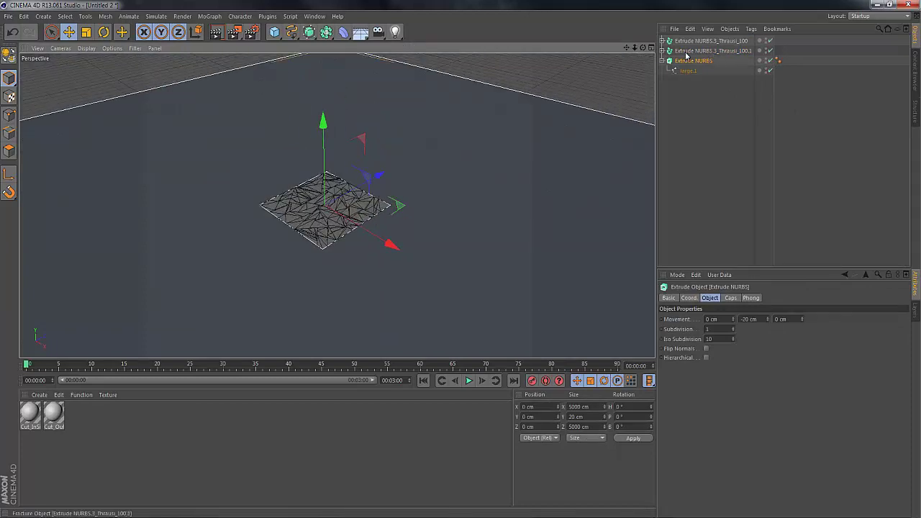
key("c")
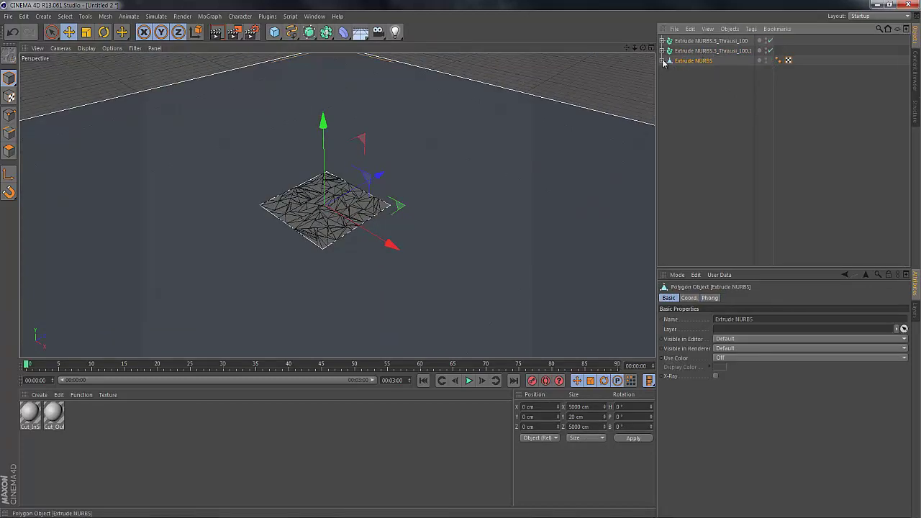
- Connect the Extrude NURBS floor and its two caps into a single object, deleting the originals
left_click(663, 60)
left_click_drag(681, 102, 686, 60)
right_click(686, 64)
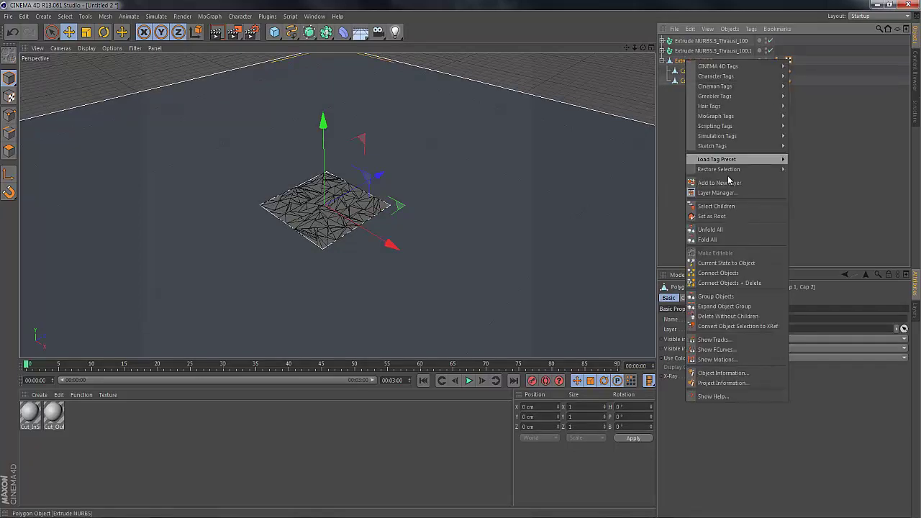
left_click(725, 282)
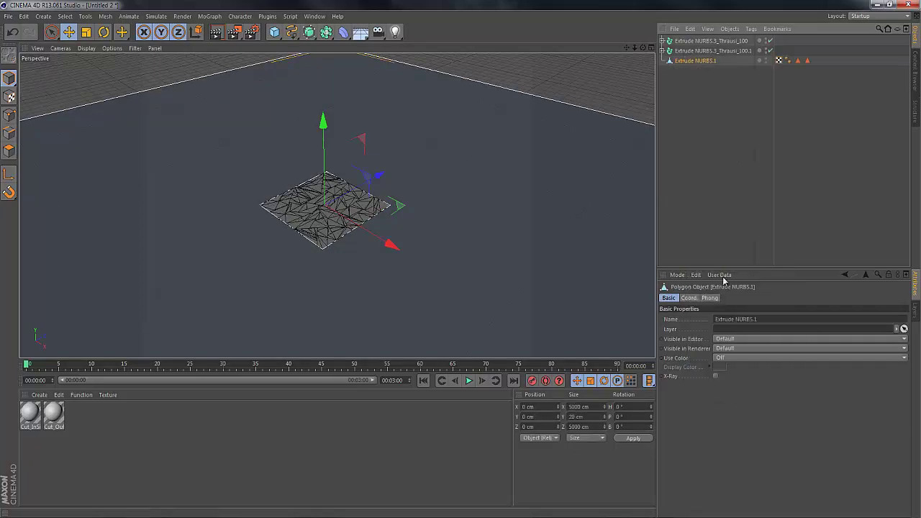
- Move the connected floor object into the fracture object holding the border pieces, then collapse that fracture object
left_click(663, 51)
scroll(669, 72, "down", 5)
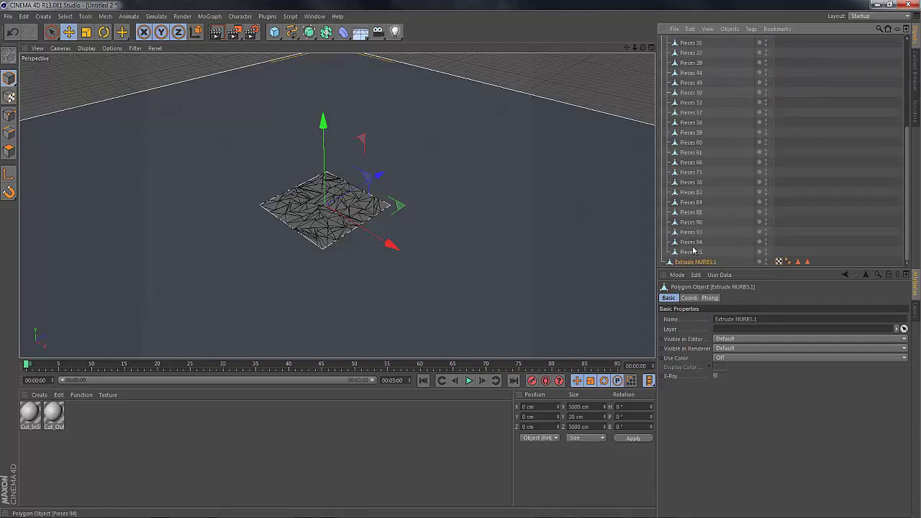
left_click_drag(695, 260, 694, 253)
scroll(702, 216, "up", 5)
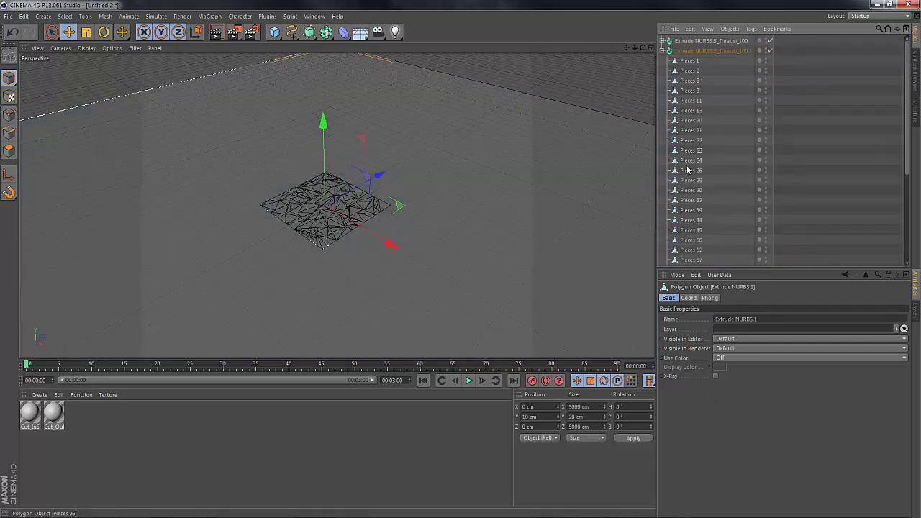
left_click(697, 51)
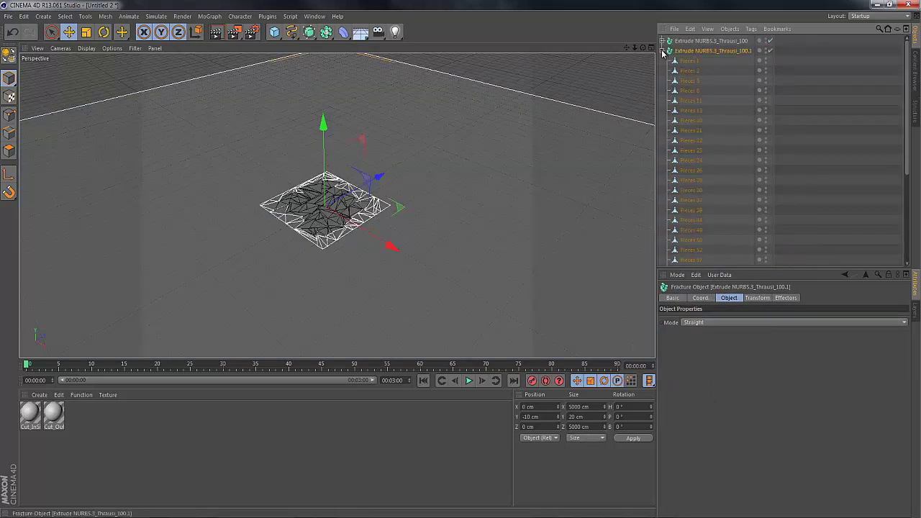
left_click(662, 51)
left_click(677, 90)
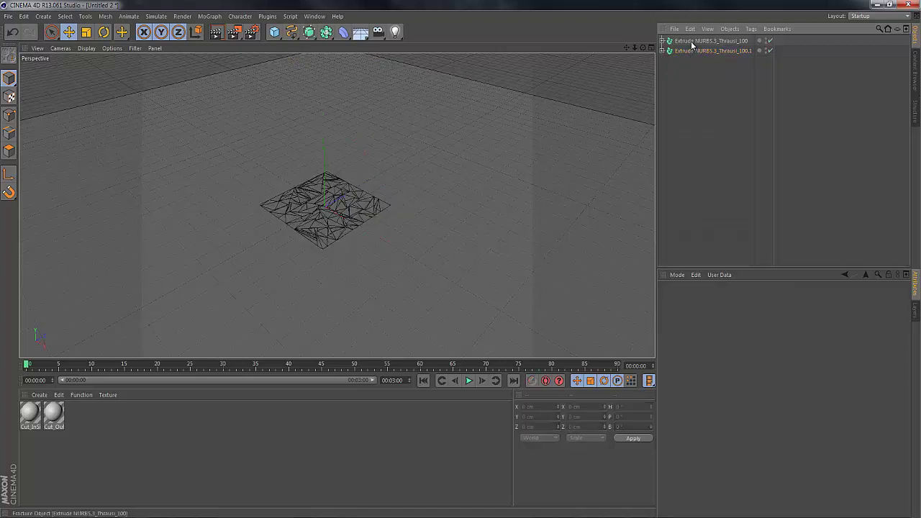
- Try lifting the inner-pieces fracture object and the border-and-floor fracture object in turn along Y, undoing each move
left_click(692, 43)
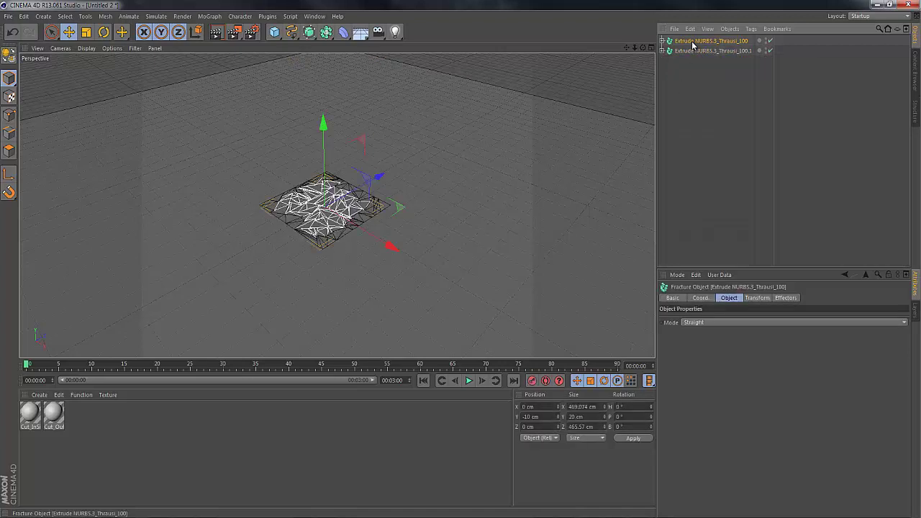
right_click_drag(377, 162, 304, 172, "alt")
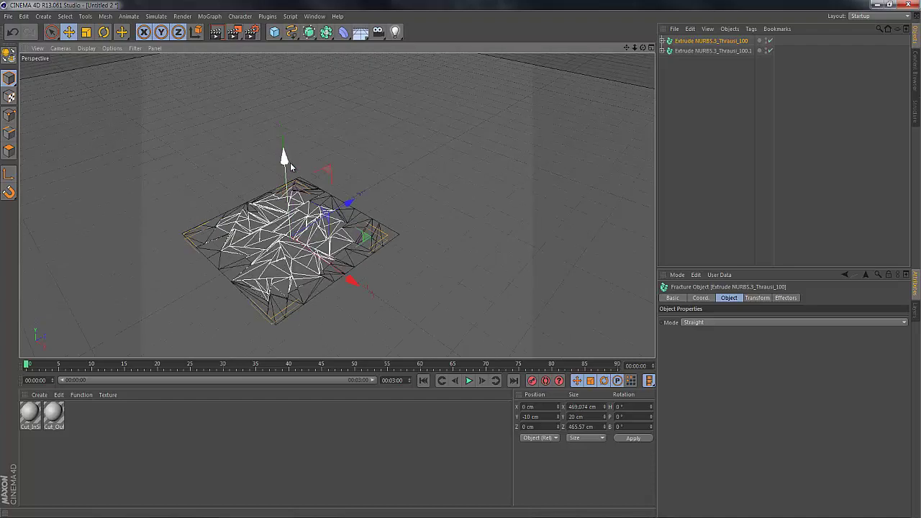
left_click_drag(286, 161, 279, 106)
key("ctrl+z")
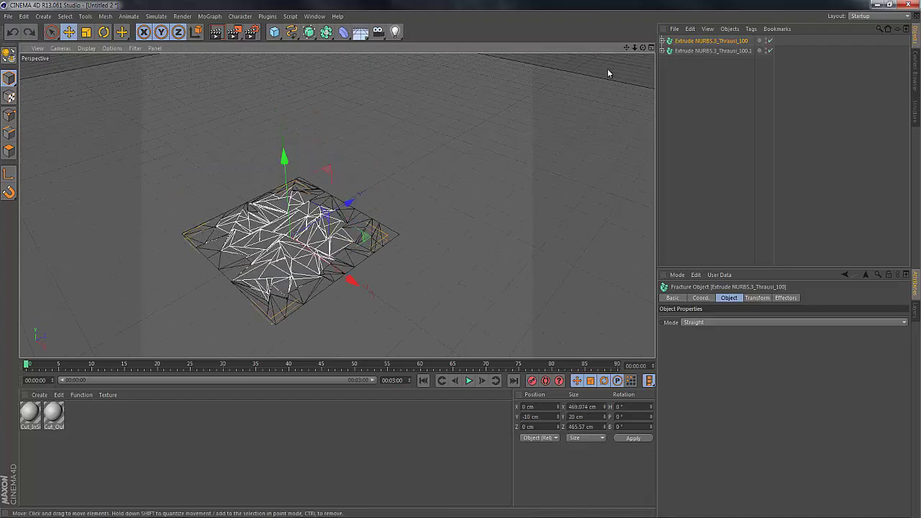
left_click(705, 51)
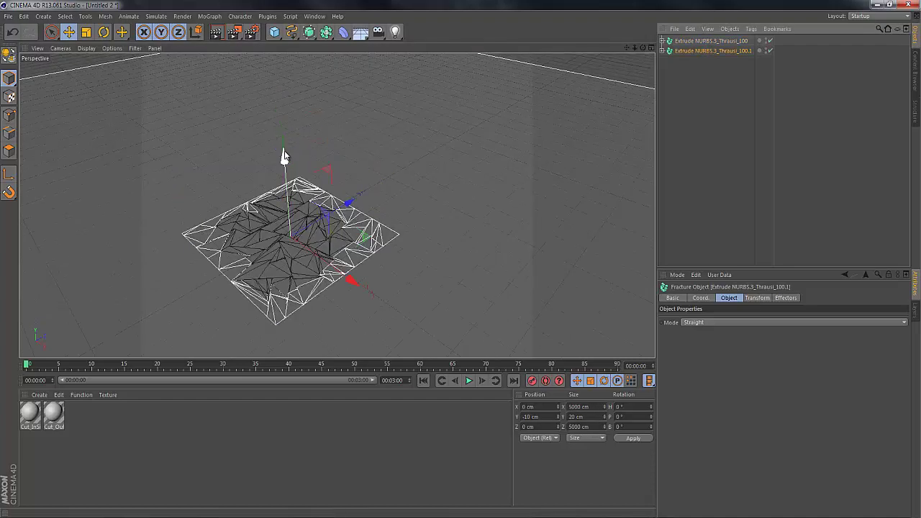
left_click_drag(284, 156, 287, 115)
key("ctrl+z")
key("ctrl+z")
left_click(313, 236)
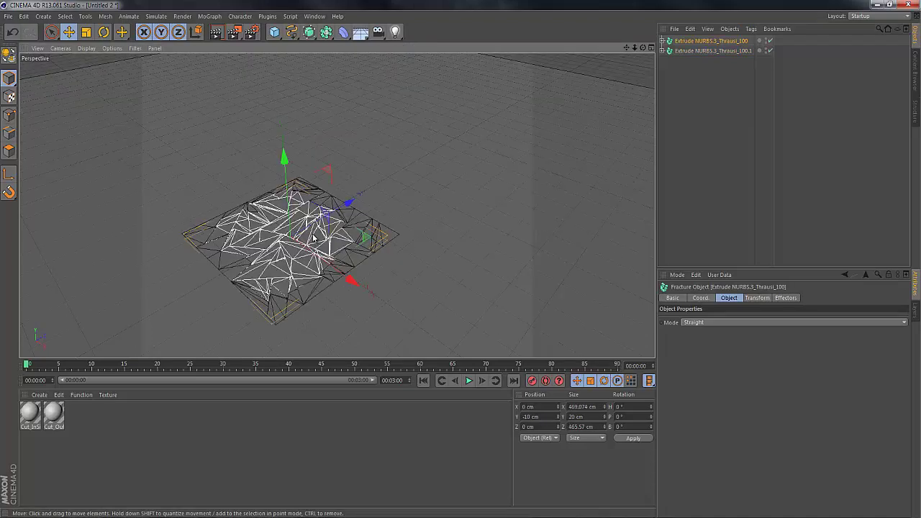
- Lift the inner-pieces fracture object out of the floor once more and undo the move
middle_click_drag(308, 235, 326, 230, "alt")
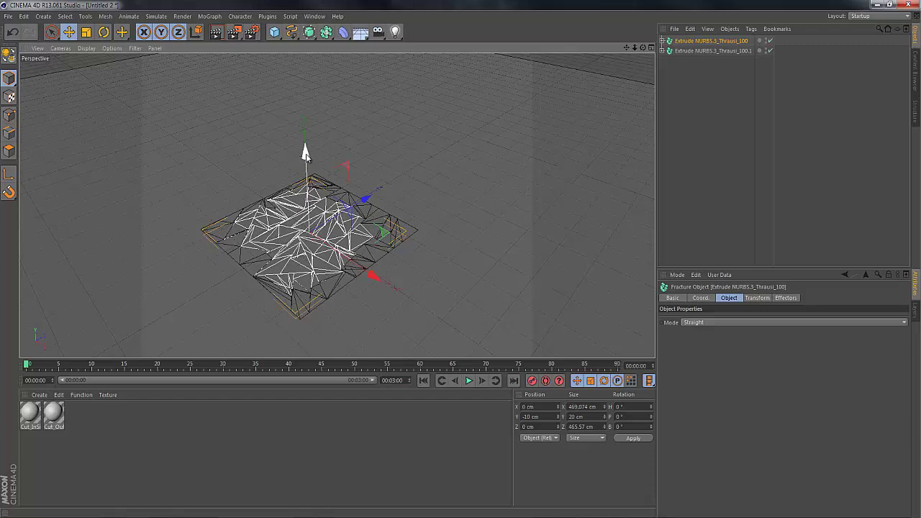
left_click_drag(305, 153, 226, 55)
key("ctrl+z")
left_click_drag(308, 224, 268, 171, "alt")
middle_click_drag(269, 172, 313, 203, "alt")
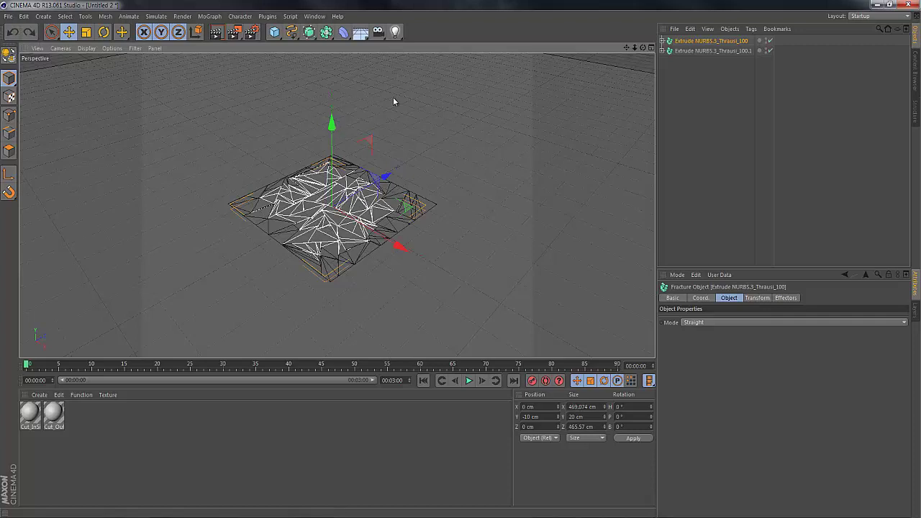
left_click(679, 59)
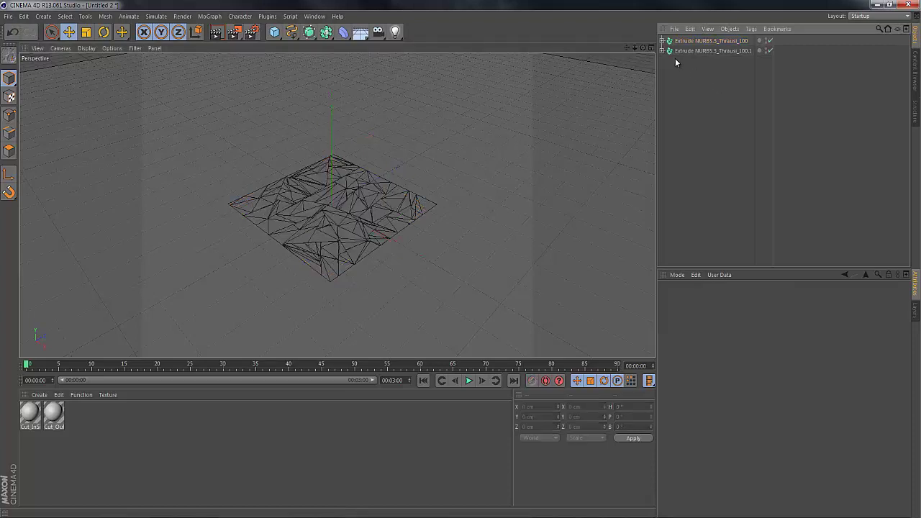
left_click(681, 51)
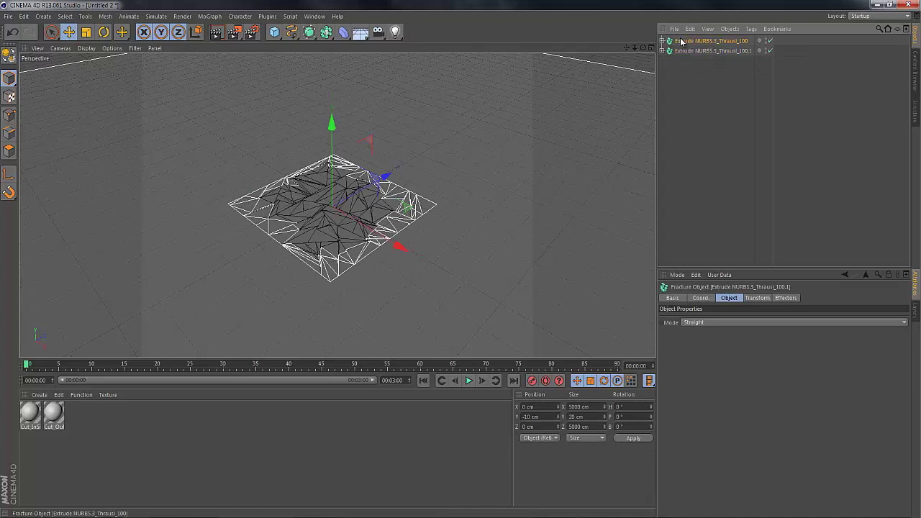
left_click(685, 43)
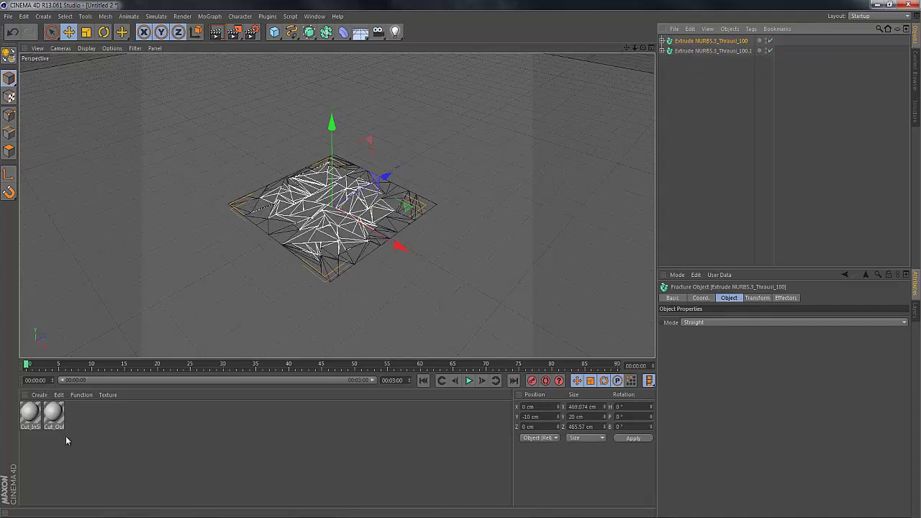
- Delete the two Thrausi-generated Cut materials and create a new material
left_click_drag(112, 418, 34, 419)
key("Delete")
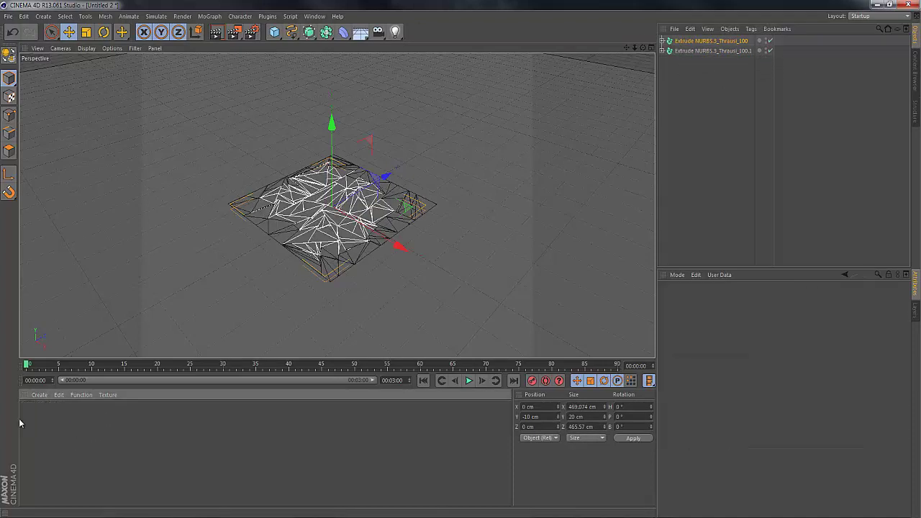
double_click(20, 423)
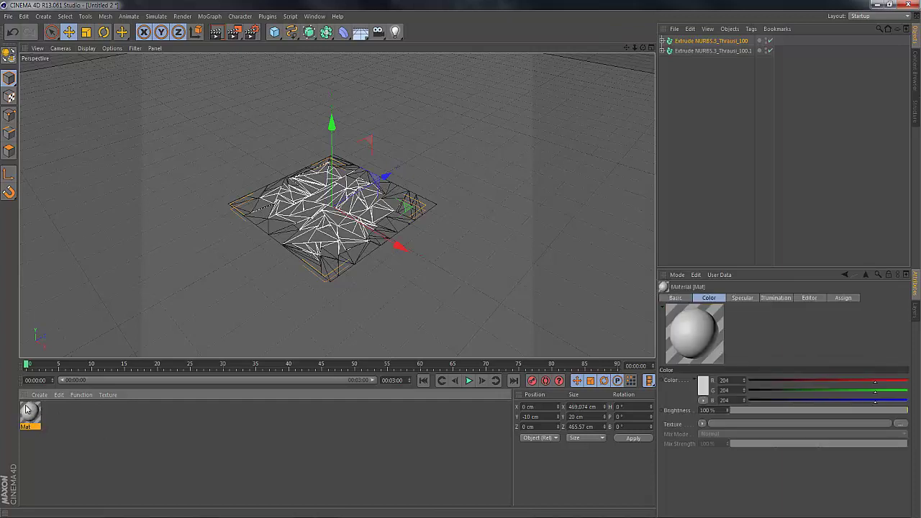
- Open the new material for editing, show its colour settings and rename it "outside"
double_click(27, 411)
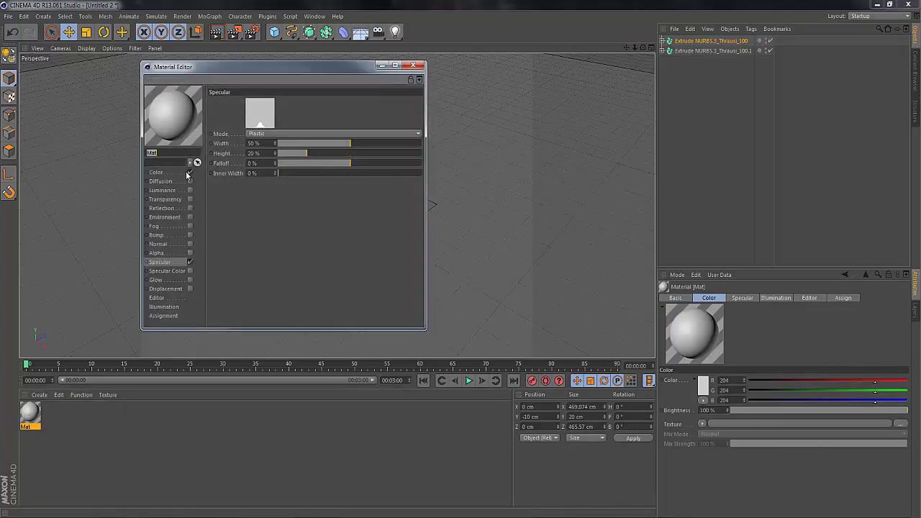
left_click(156, 173)
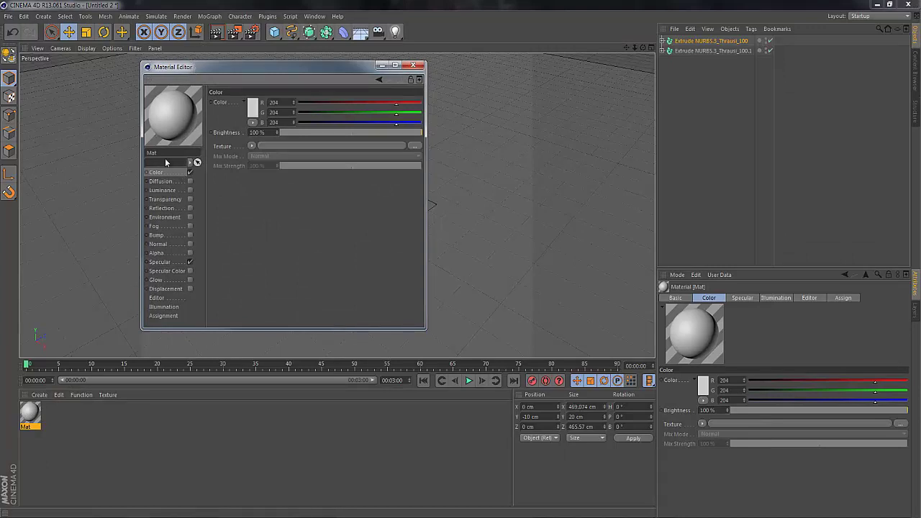
left_click_drag(164, 154, 80, 135)
type("outside")
key("Return")
- Set the outside material's colour to red (255, 0, 0) and assign it to the border-and-floor fracture object
left_click(248, 105)
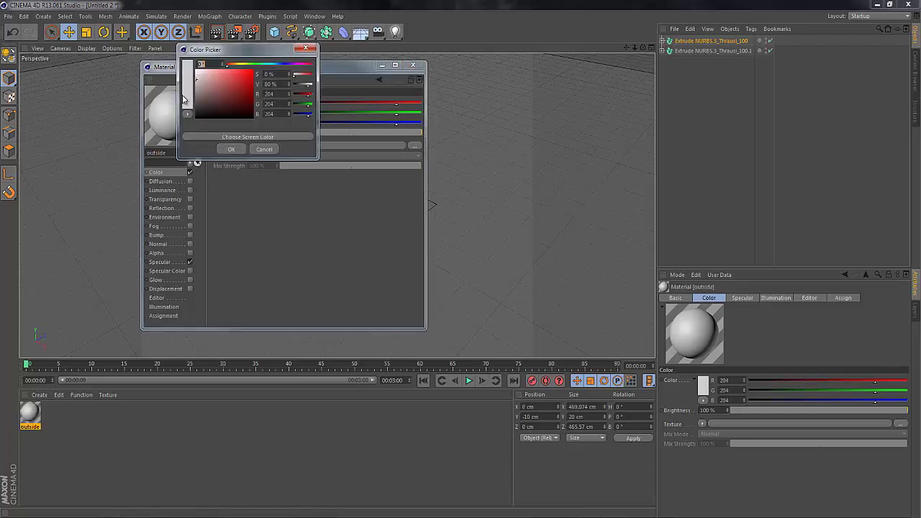
left_click_drag(240, 81, 254, 67)
left_click(231, 149)
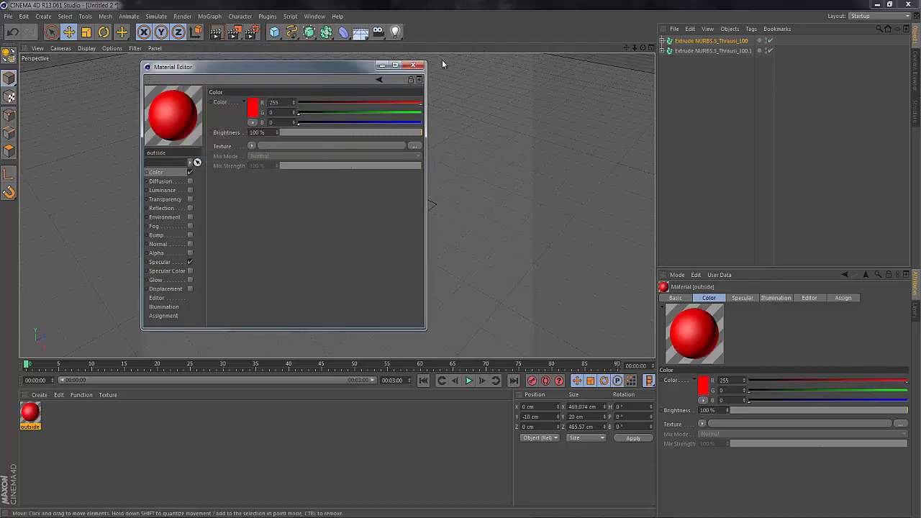
left_click(412, 65)
left_click_drag(30, 413, 152, 257)
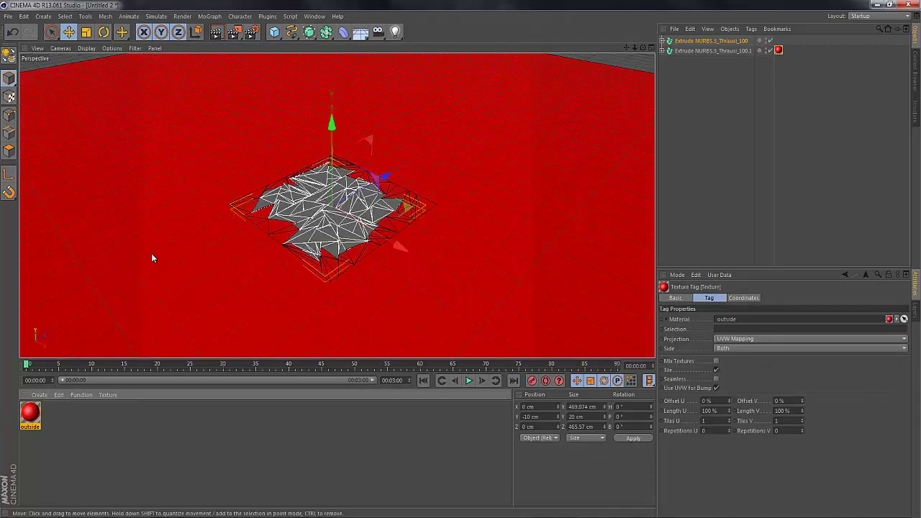
- Create a second material and rename it "inside"
double_click(67, 417)
double_click(31, 412)
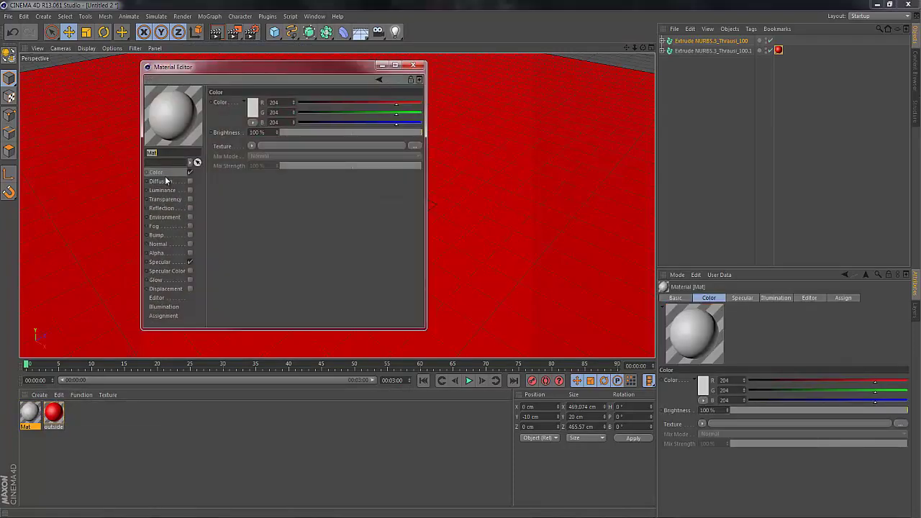
key("BackSpace")
- Set the inside material's colour to bright green (128, 255, 0) and close the material editor
left_click(253, 108)
left_click(195, 93)
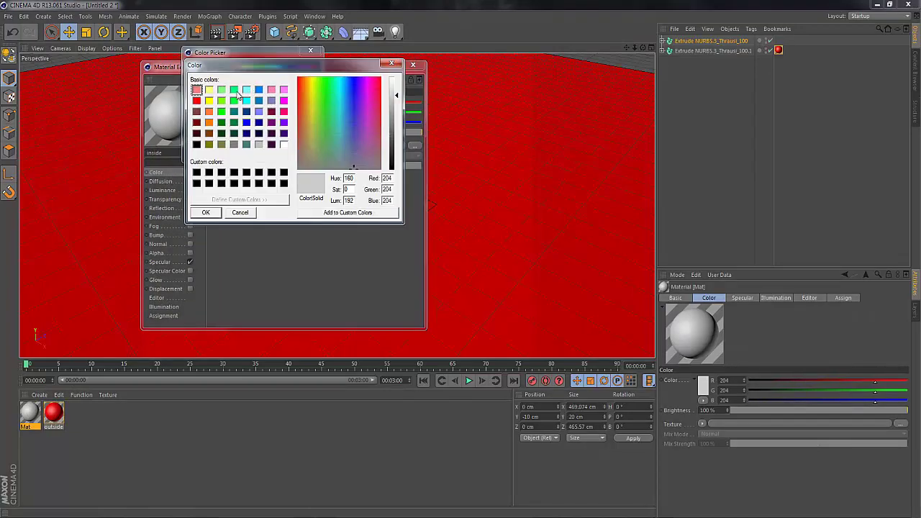
left_click(222, 100)
left_click(205, 213)
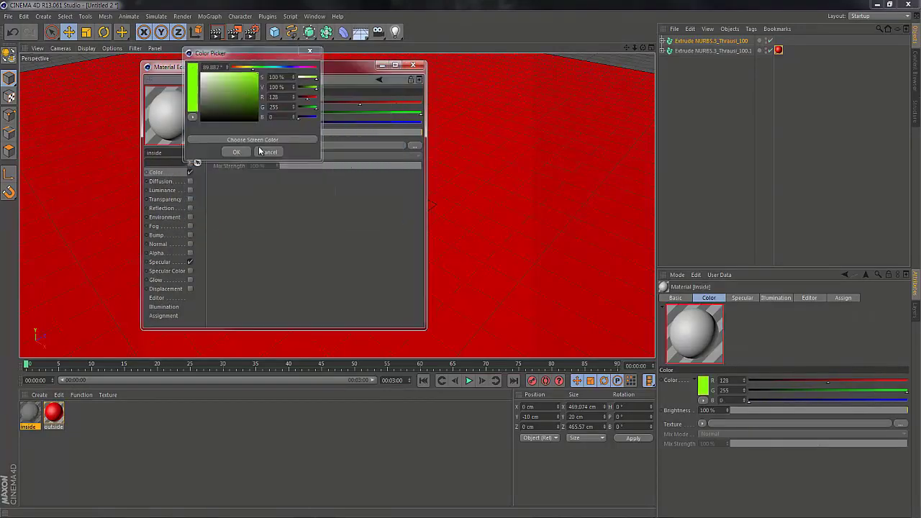
left_click(237, 149)
left_click(413, 66)
left_click(96, 489)
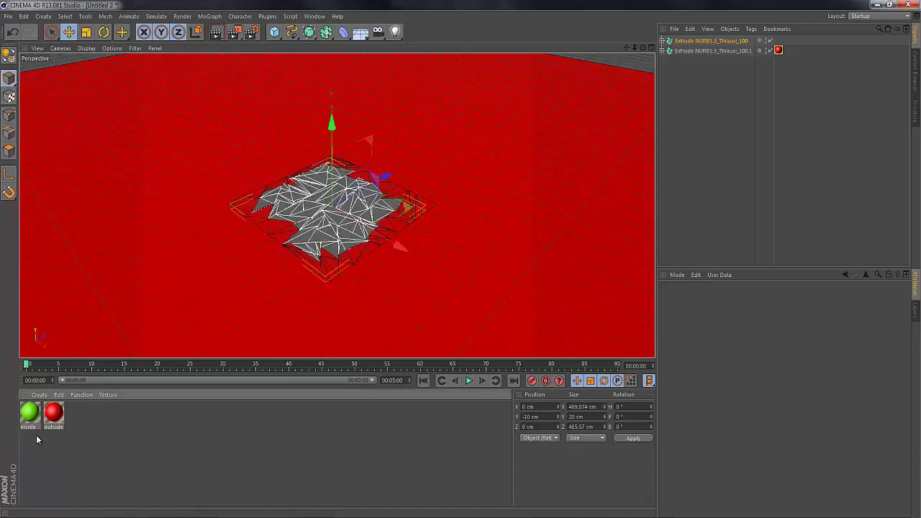
- Assign the green inside material to the fracture object holding the inner pieces, and select both materials
left_click_drag(32, 417, 343, 231)
left_click(713, 92)
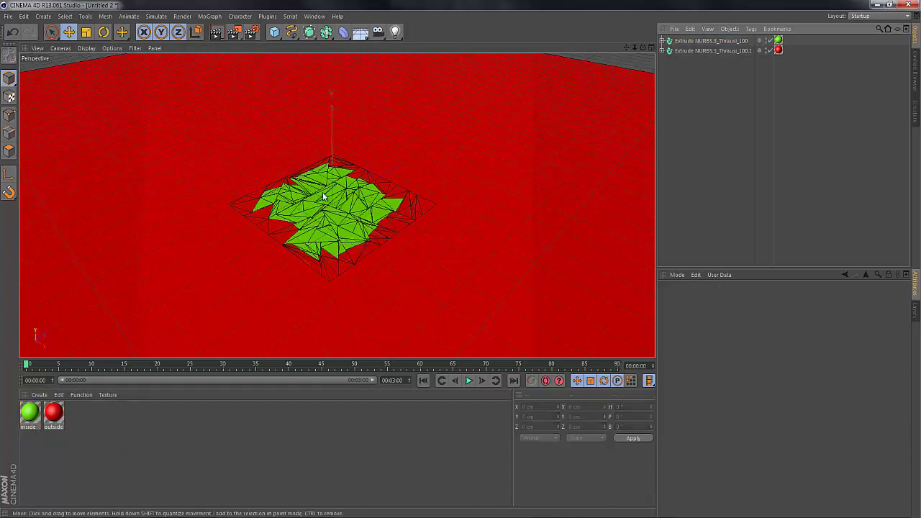
middle_click_drag(322, 205, 302, 200, "alt")
left_click_drag(102, 409, 15, 430)
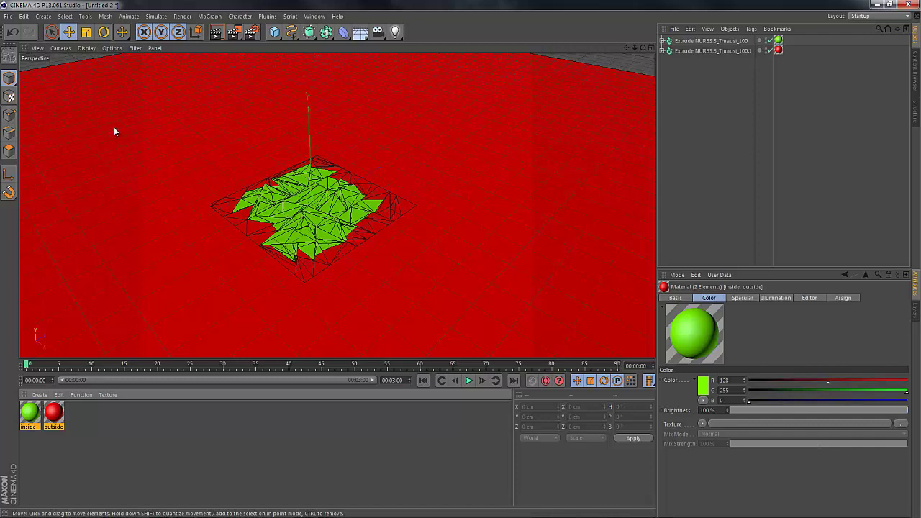
left_click(9, 16)
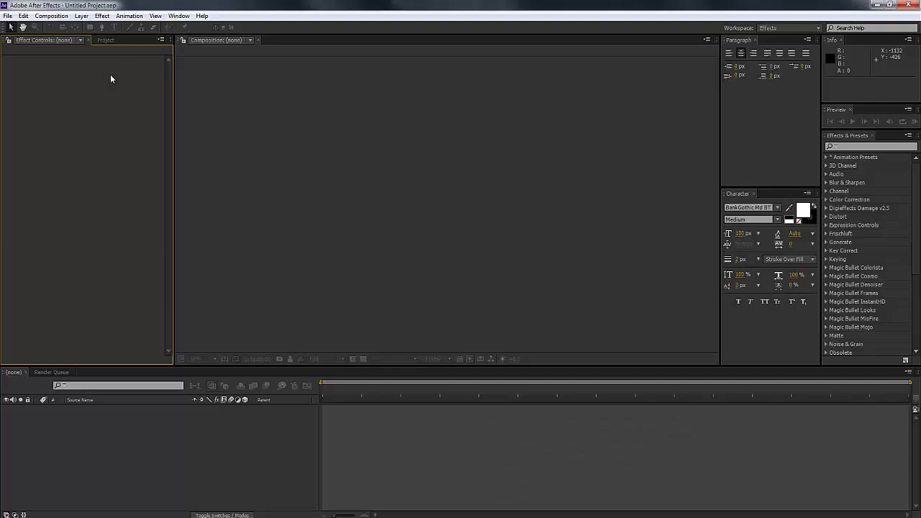
- Switch to After Effects and create a 1280 x 720, 24 fps, 10-second composition named "fracture"
left_click(51, 15)
left_click(48, 27)
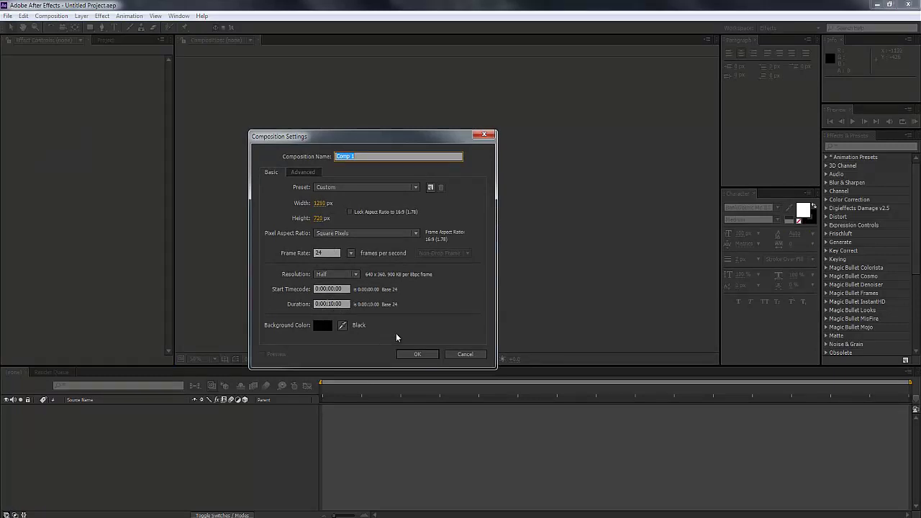
type("fracture")
left_click(419, 354)
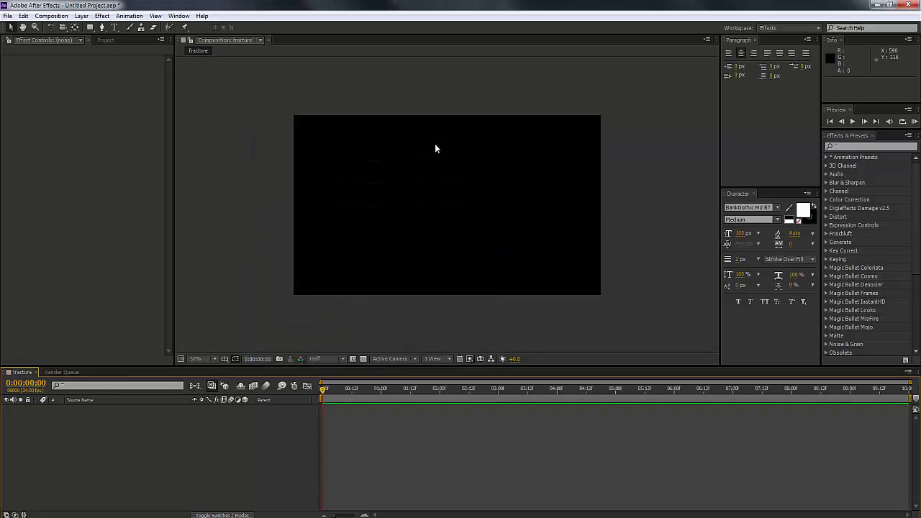
- Add a black solid layer named "element" to the fracture composition
right_click(93, 423)
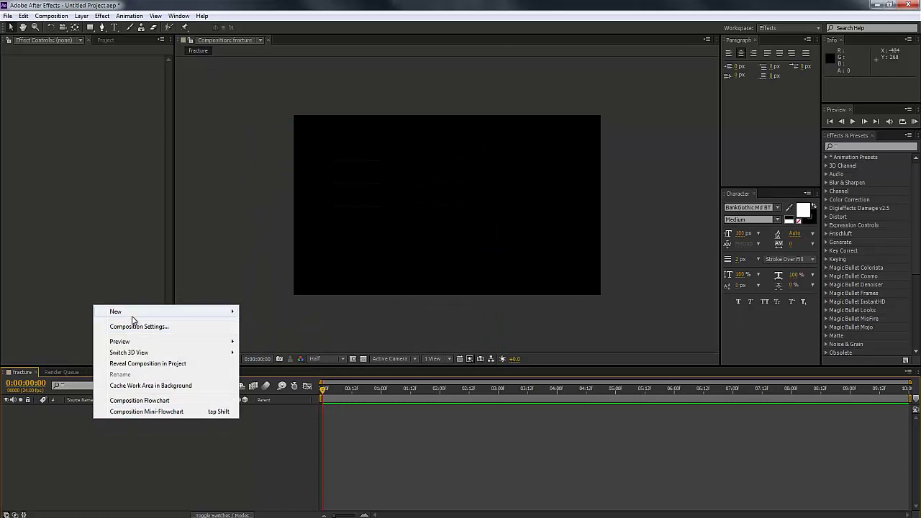
mouse_move(170, 312)
left_click(281, 339)
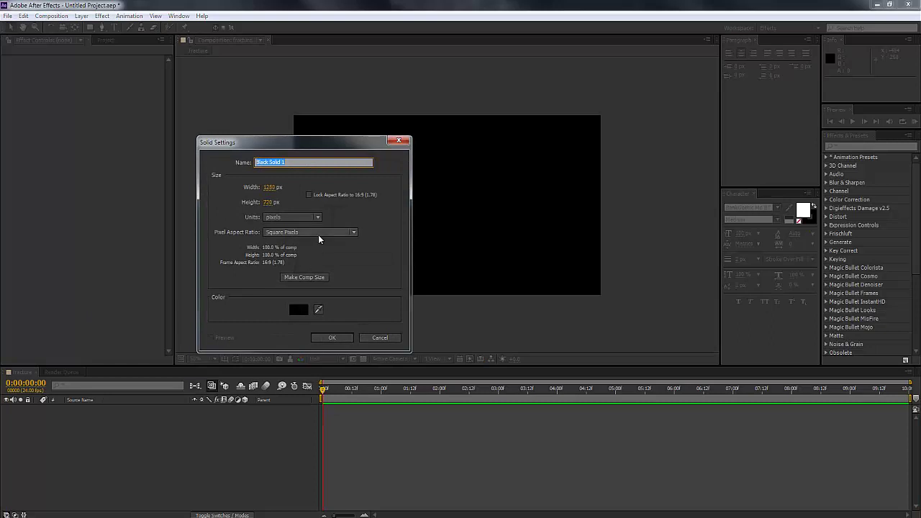
type("element")
key("Return")
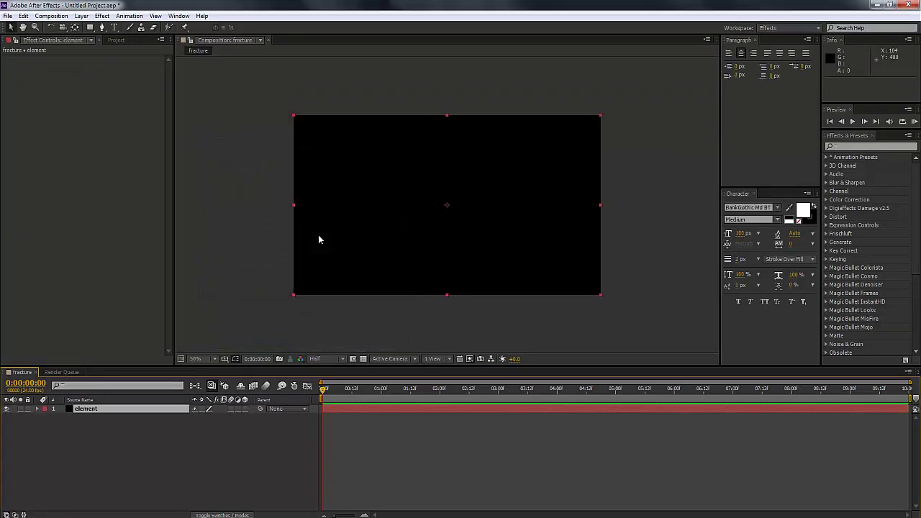
- Apply the Element effect to the element solid layer
right_click(118, 409)
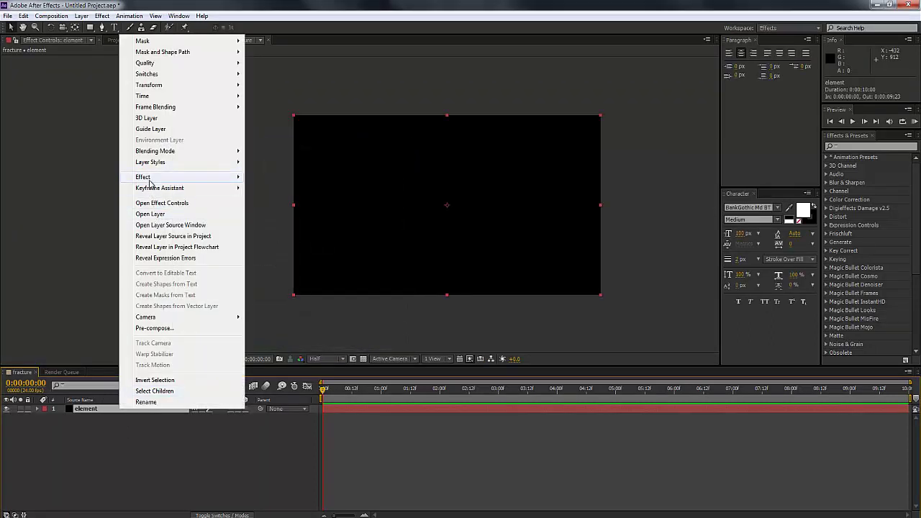
mouse_move(152, 178)
mouse_move(302, 516)
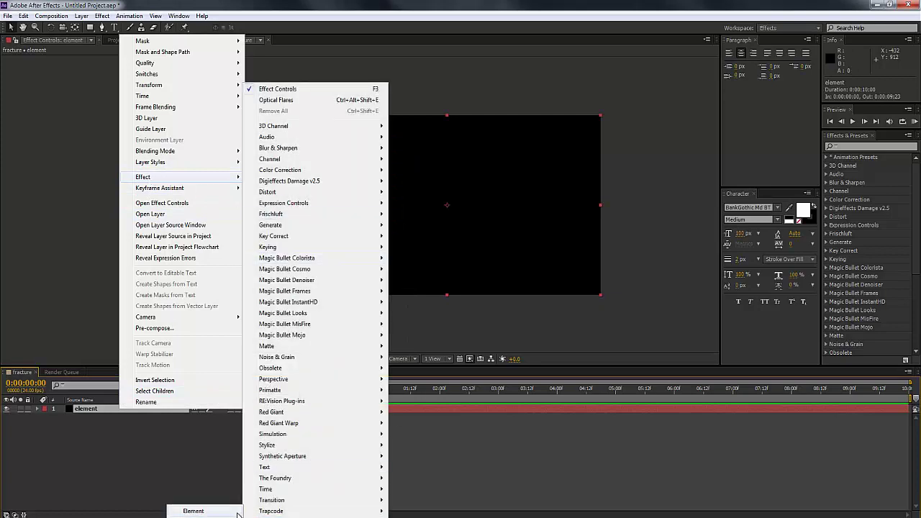
left_click(210, 513)
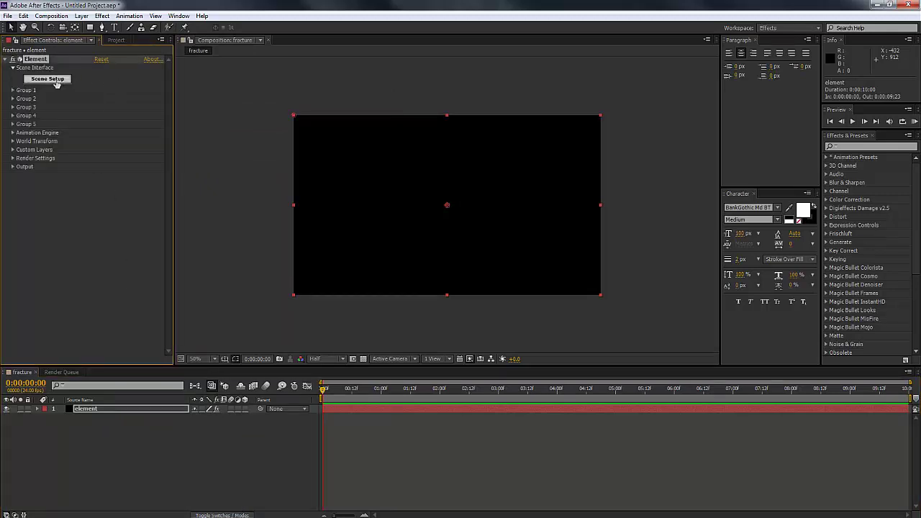
- Open the Element scene setup and import the 3D model fracture.c4d
left_click(55, 81)
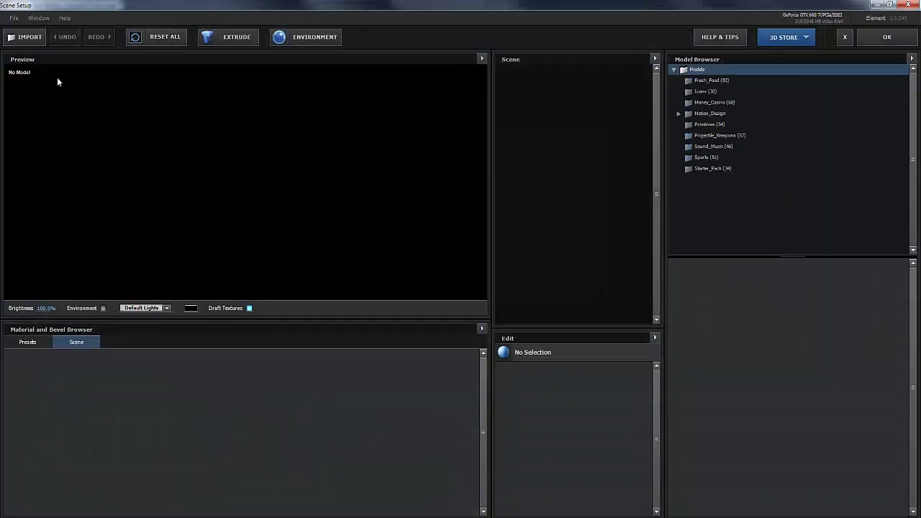
left_click(29, 37)
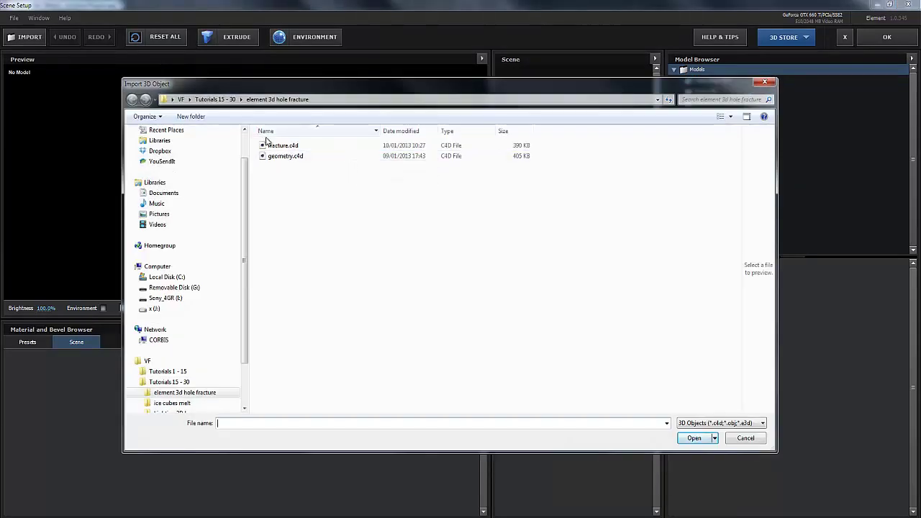
left_click(272, 147)
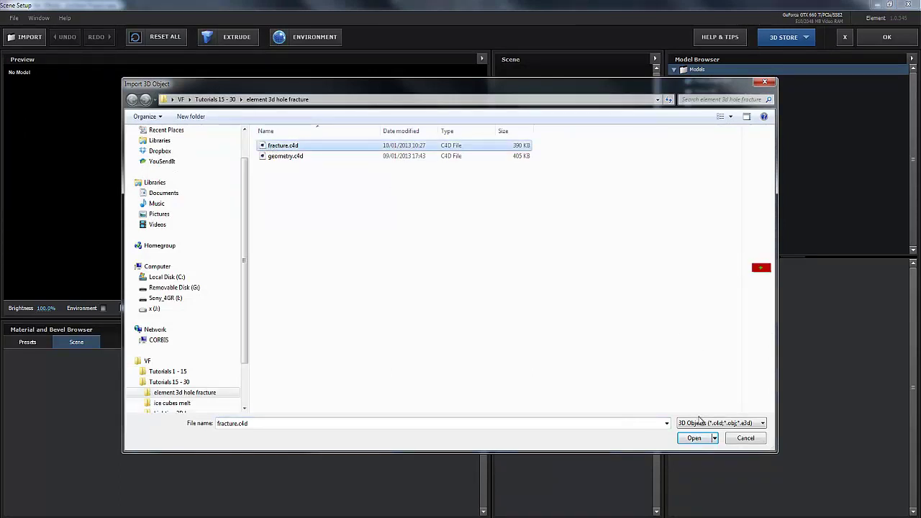
left_click(693, 439)
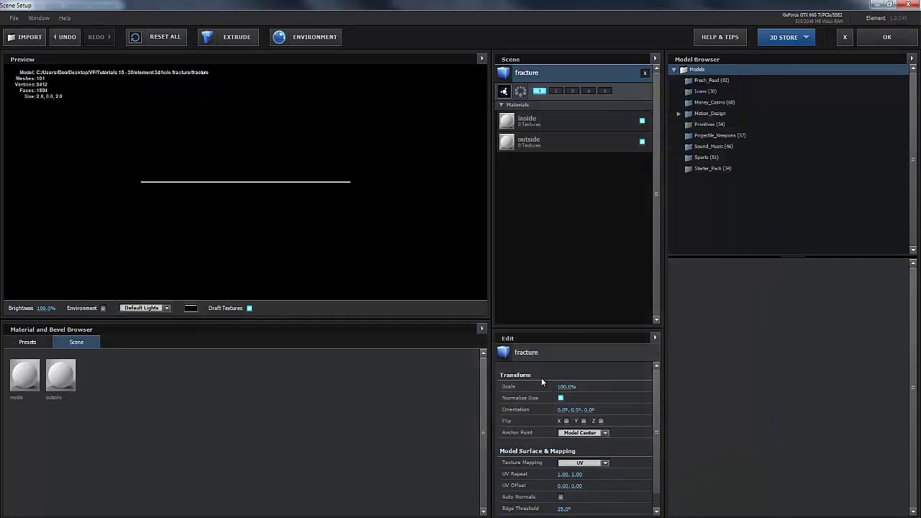
left_click_drag(241, 180, 271, 198)
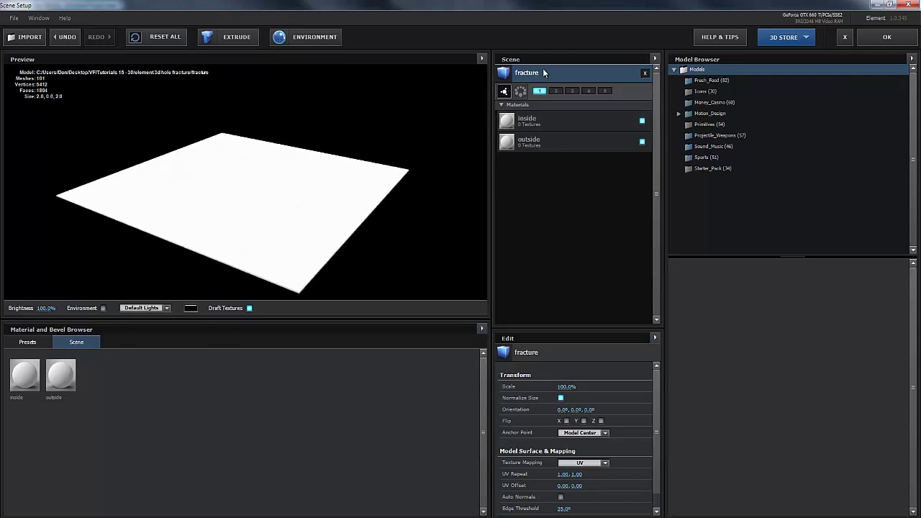
- Switch the inside and outside materials off and on to examine which part of the fracture model each one covers
left_click(527, 122)
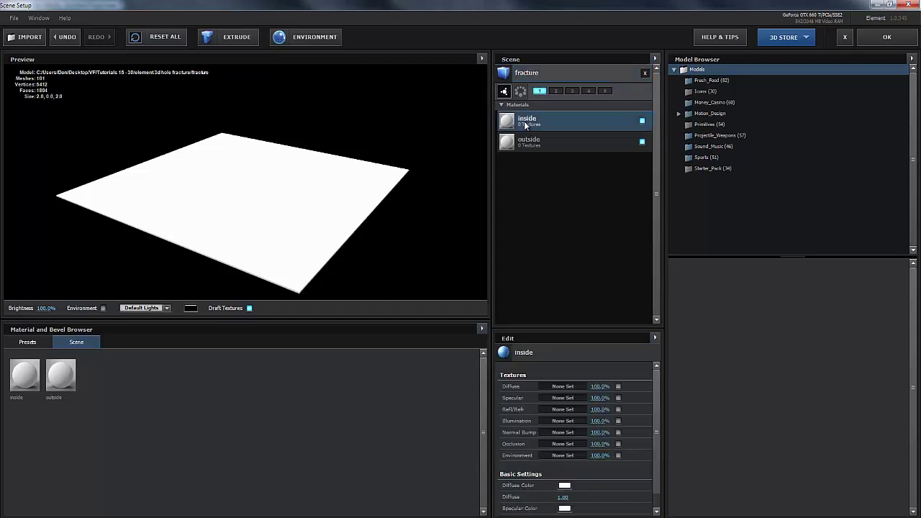
left_click(534, 144)
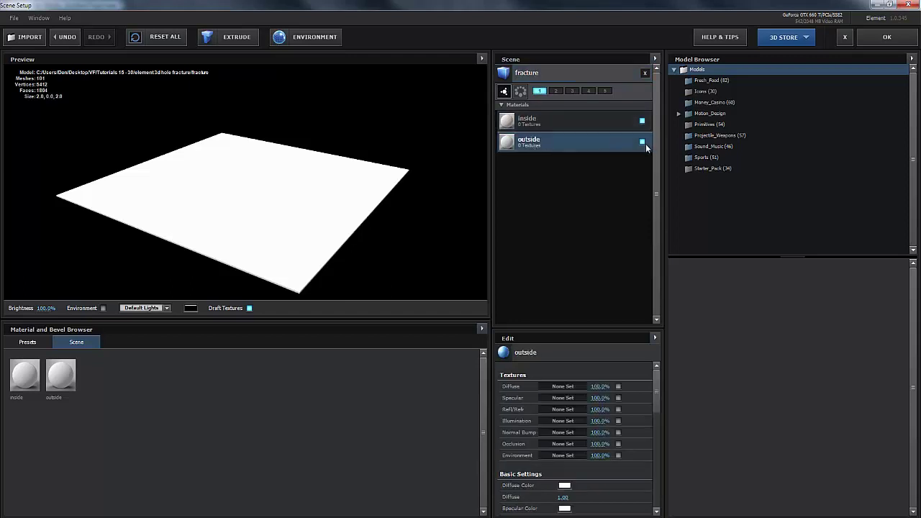
left_click(643, 141)
left_click(642, 141)
left_click(633, 121)
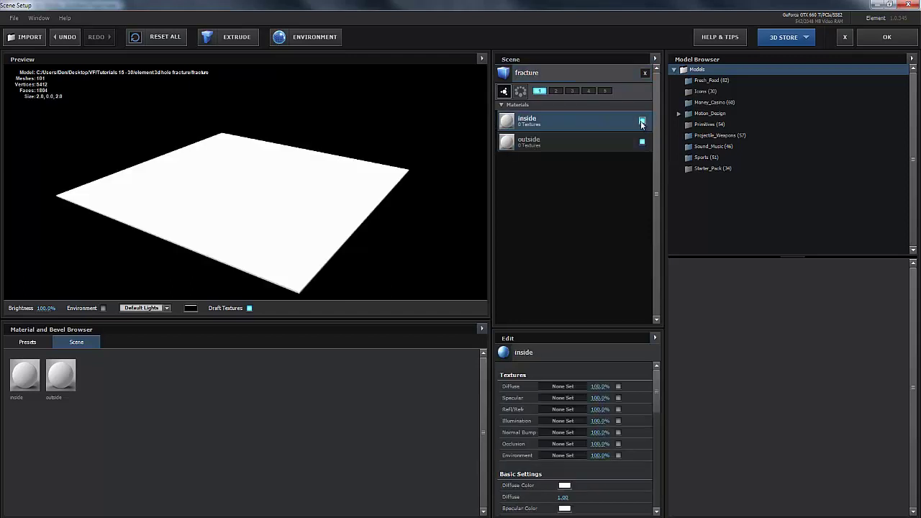
left_click(642, 121)
left_click(642, 121)
left_click(642, 142)
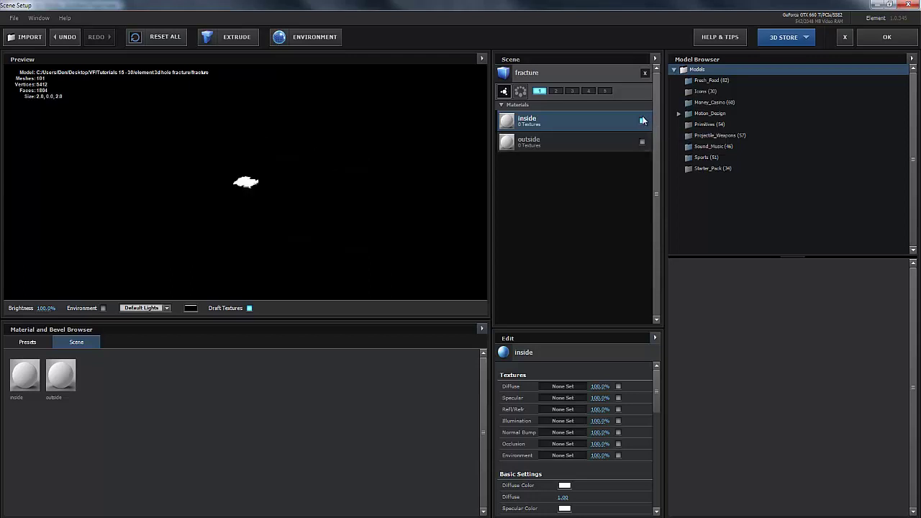
left_click(642, 121)
left_click(642, 142)
left_click(641, 120)
mouse_move(233, 187)
left_mouse_down()
mouse_move(222, 183)
mouse_move(242, 184)
mouse_move(222, 179)
mouse_move(246, 187)
left_mouse_up()
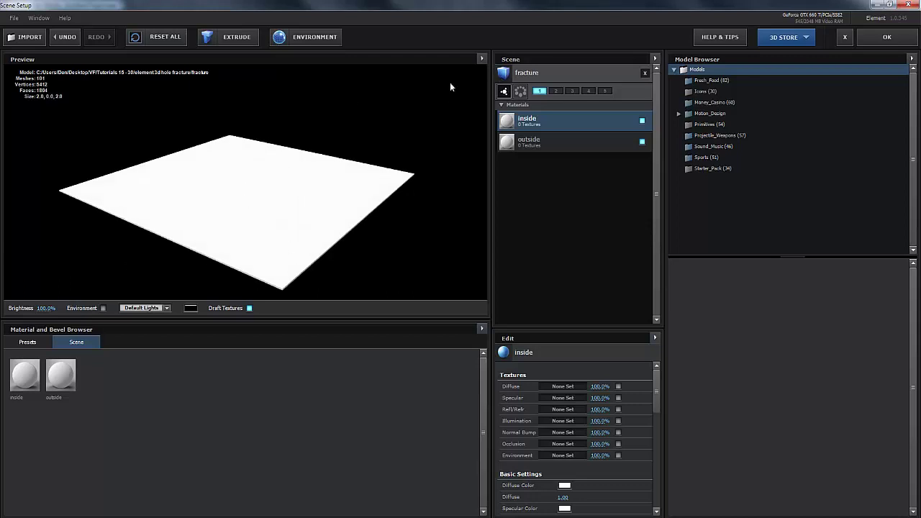
- Replace the fracture model's outside material with the asphalt_01 preset from the Pro_Shaders Ground collection
scroll(242, 191, "up", 1)
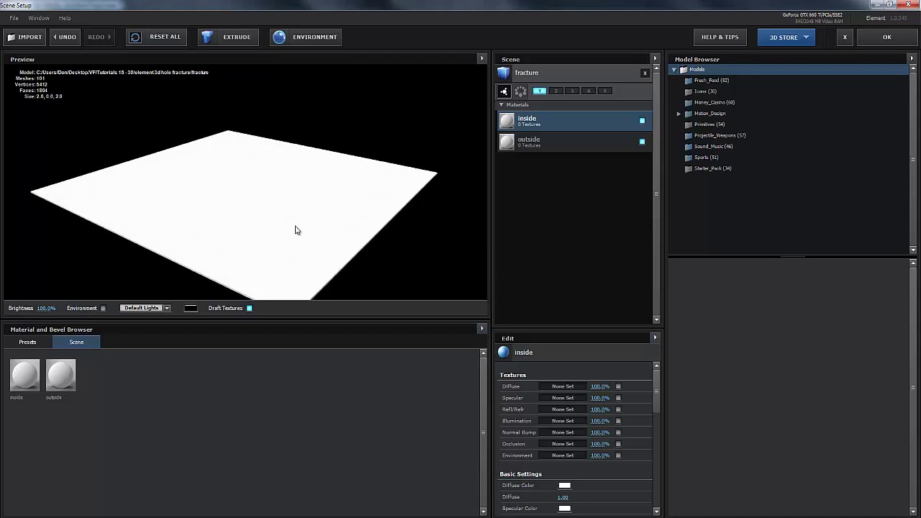
left_click(33, 344)
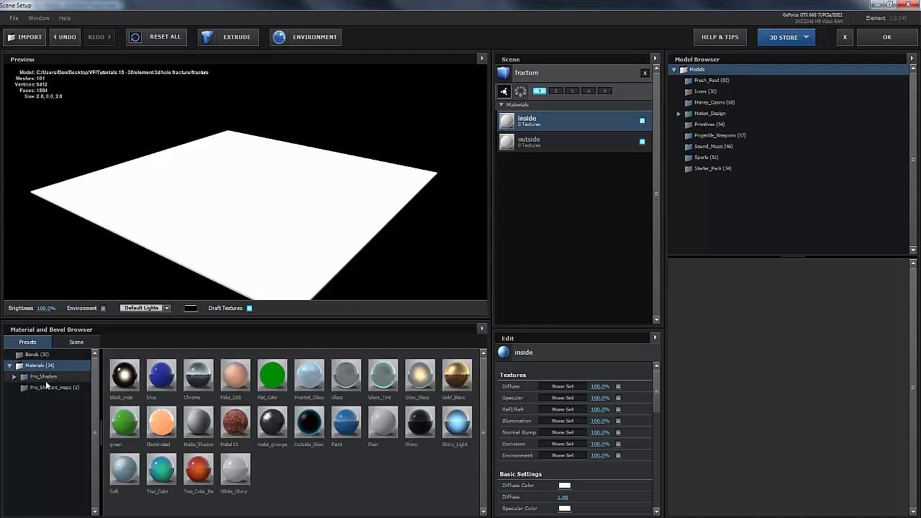
double_click(46, 375)
left_click(68, 409)
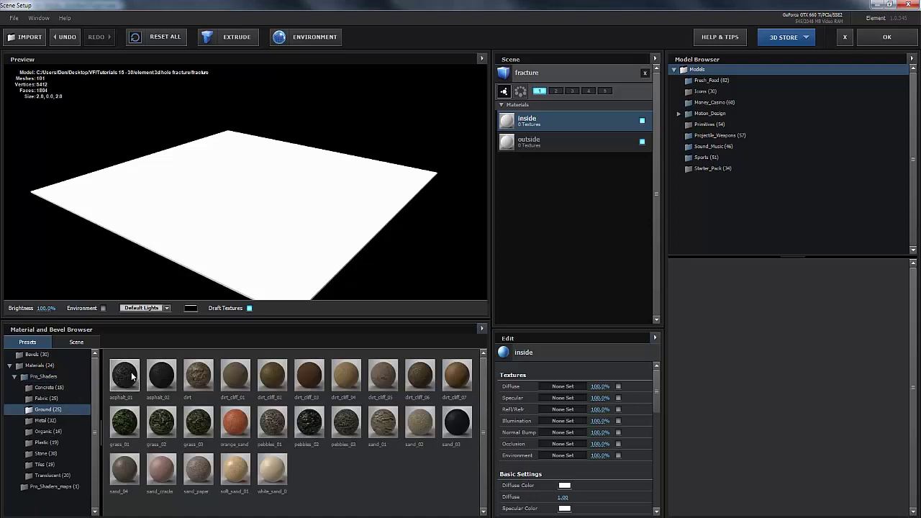
left_click_drag(123, 378, 505, 141)
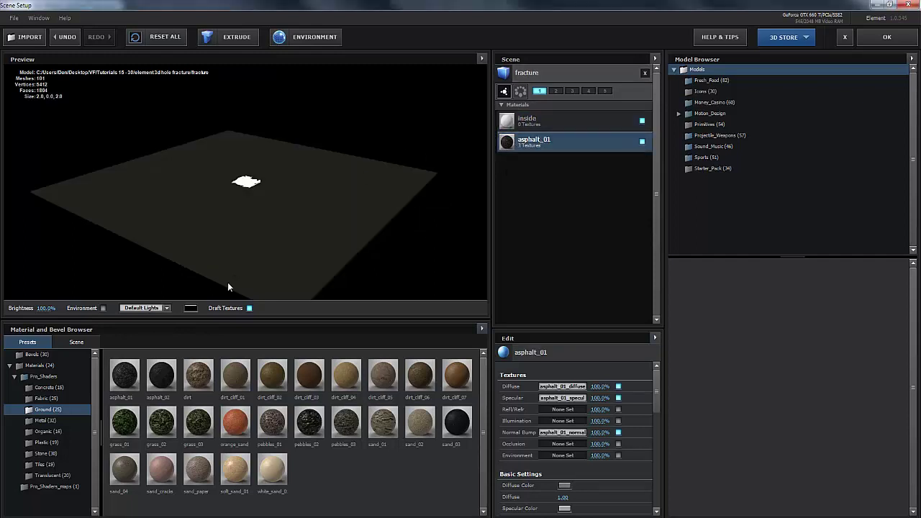
- Replace the fracture model's inside material with the dirt preset from the Ground collection
left_click_drag(204, 382, 511, 116)
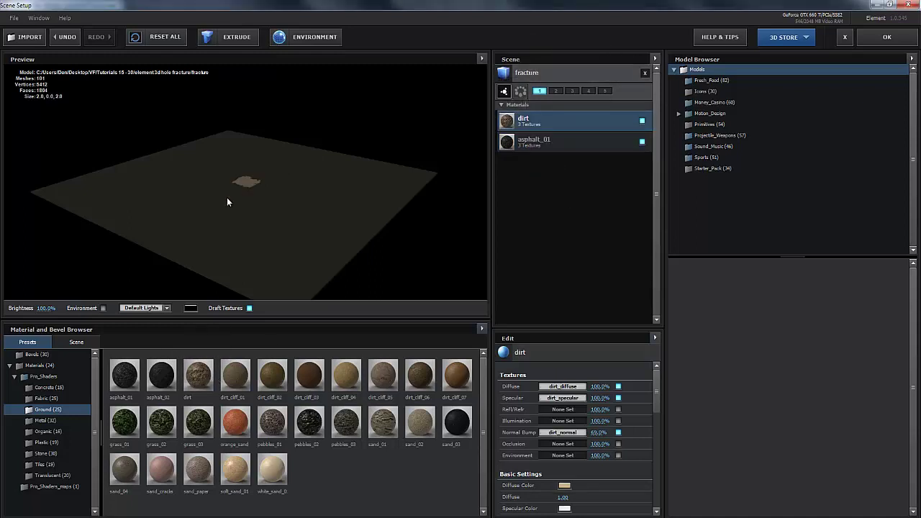
mouse_move(226, 198)
left_mouse_down()
mouse_move(289, 167)
mouse_move(240, 197)
left_mouse_up()
scroll(245, 189, "up", 5)
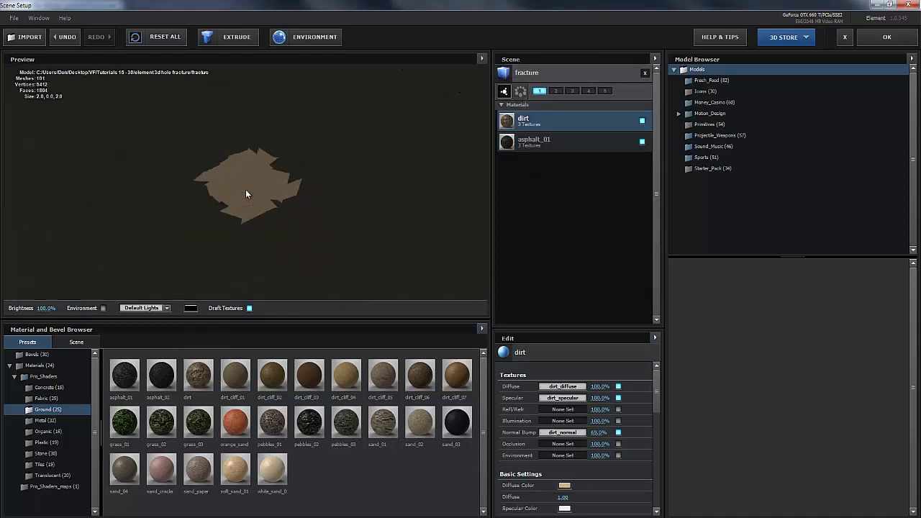
- Set the fracture model's texture mapping to Box (Preserve Aspect Ratio)
left_click(559, 71)
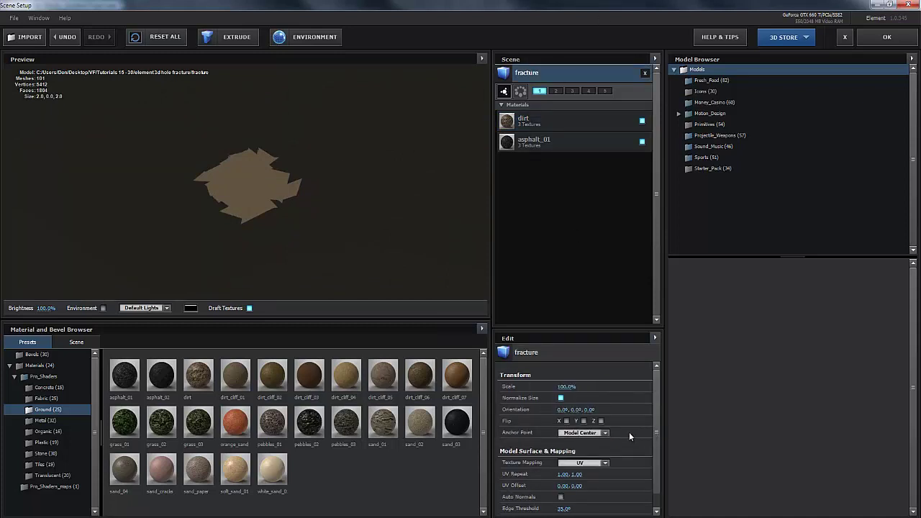
left_click(568, 463)
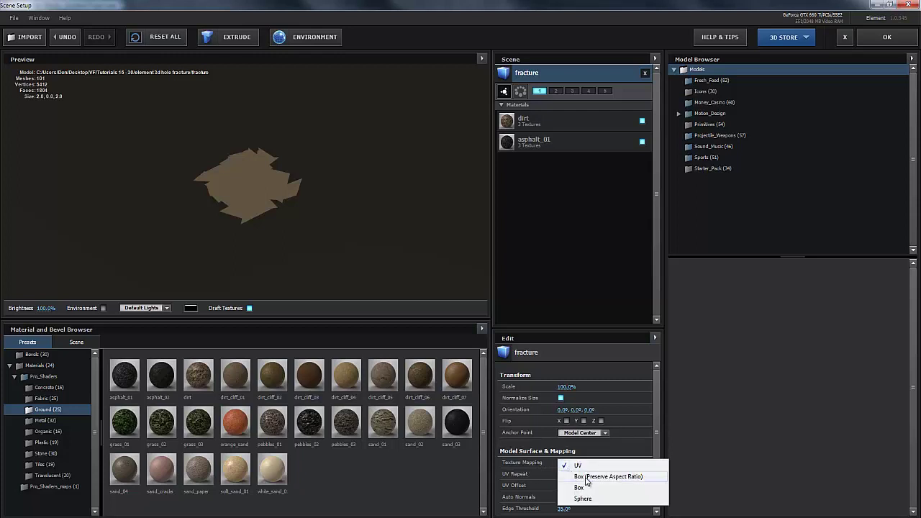
left_click(586, 476)
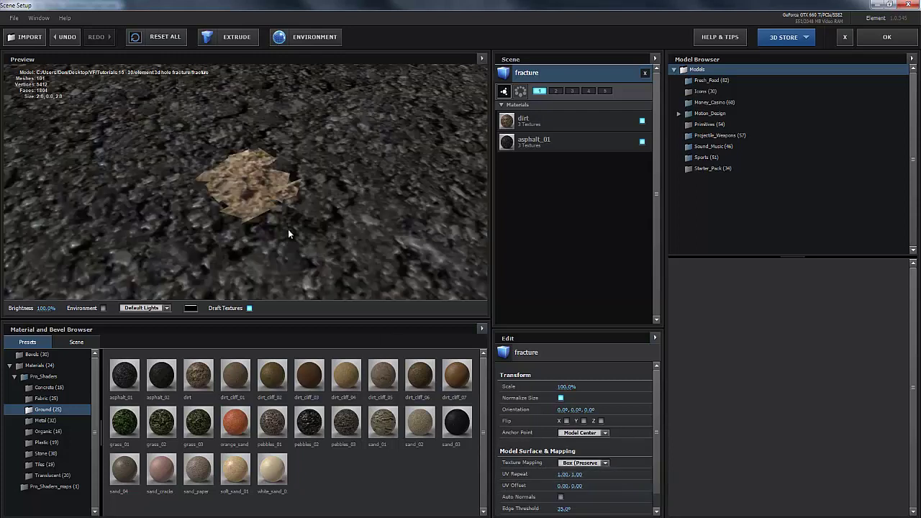
mouse_move(249, 209)
left_mouse_down()
mouse_move(249, 190)
mouse_move(250, 215)
left_mouse_up()
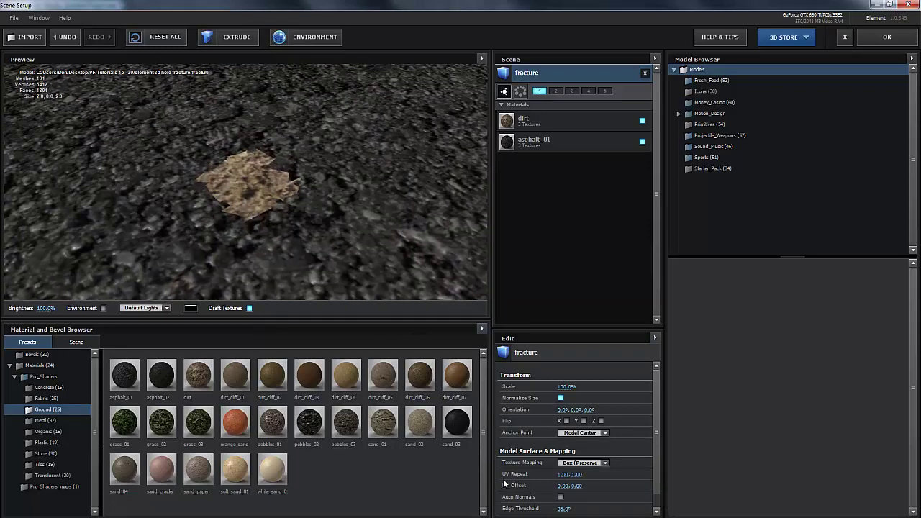
- Set the fracture model's UV Repeat to 5.00 in both directions
left_click(567, 474)
type("5")
key("Return")
left_click(576, 474)
type("5")
key("Return")
left_click_drag(247, 200, 247, 184)
scroll(221, 178, "up", 2)
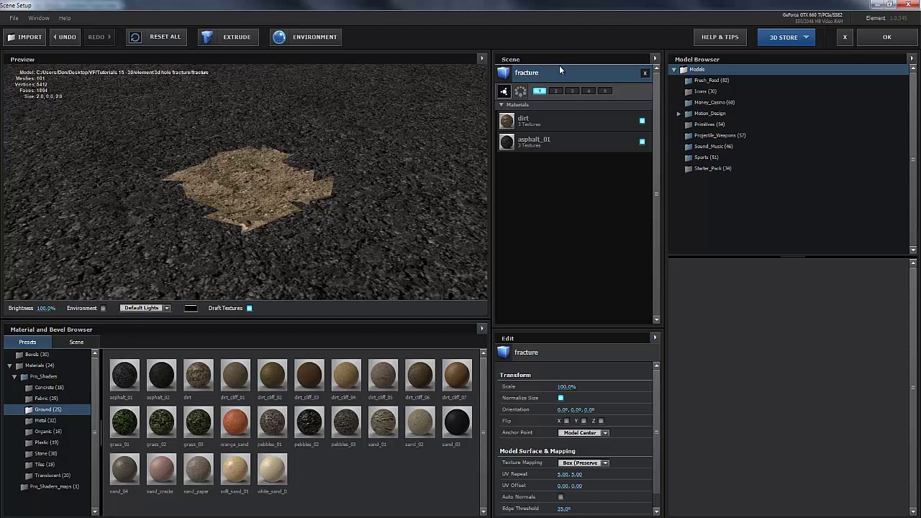
- Duplicate the fracture model, hiding asphalt_01 on the first copy and dirt on the second
key("ctrl+d")
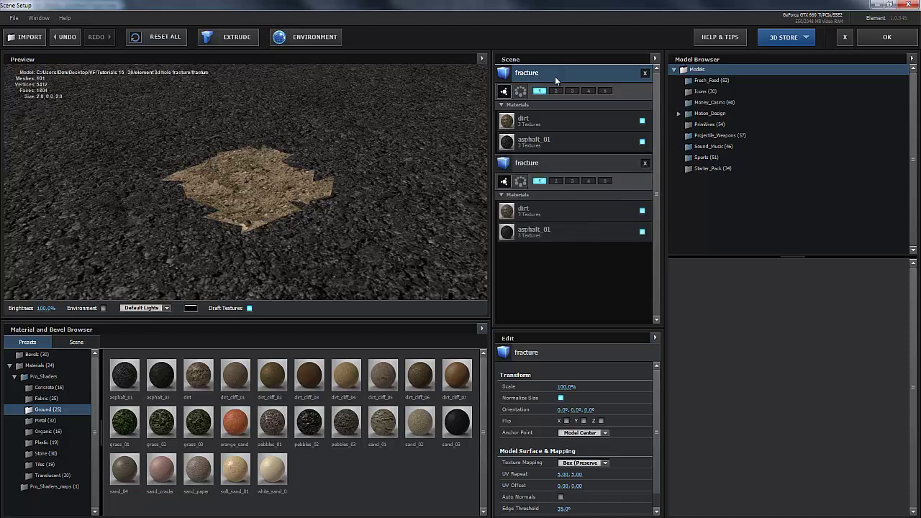
left_click(643, 142)
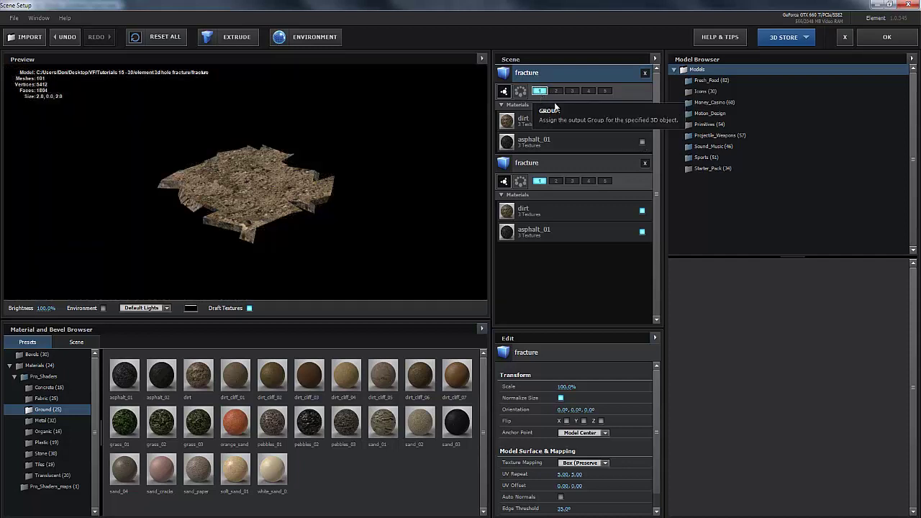
left_click(642, 210)
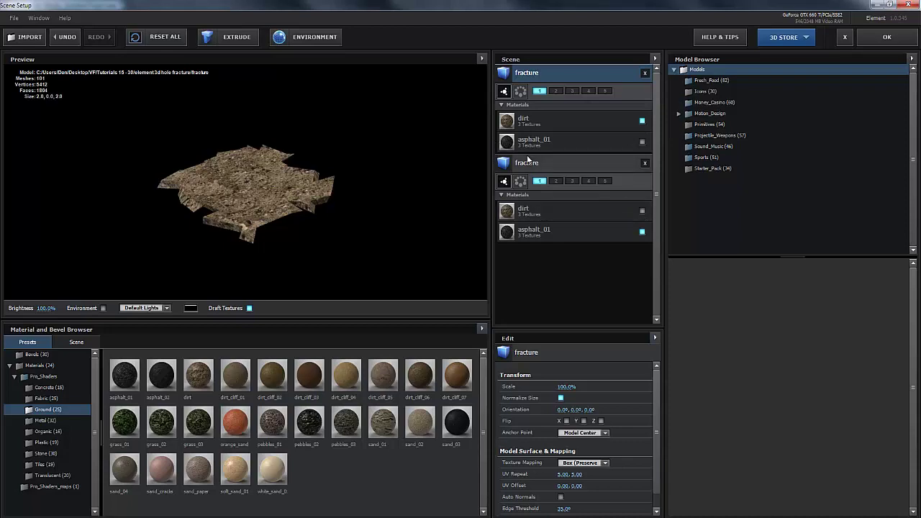
- Assign the second fracture model, the asphalt copy, to group 2 and apply the scene setup
left_click(534, 163)
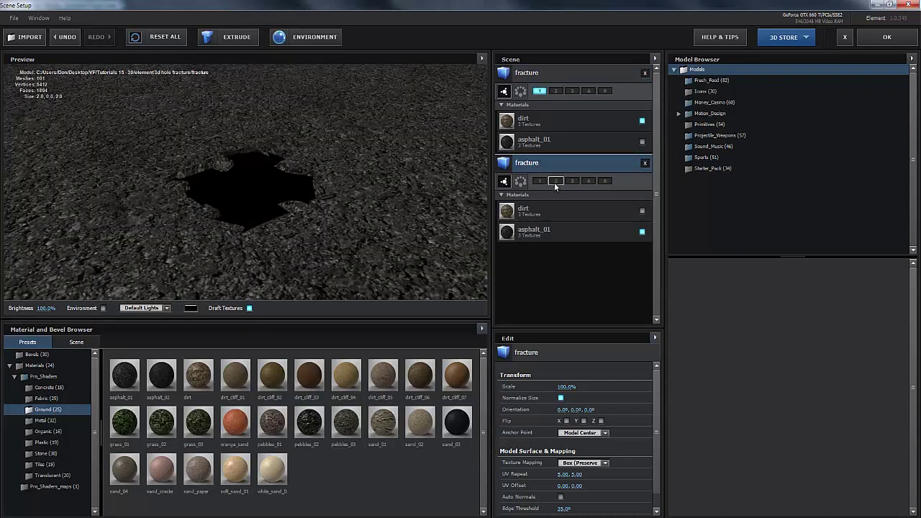
left_click(554, 181)
left_click(533, 120)
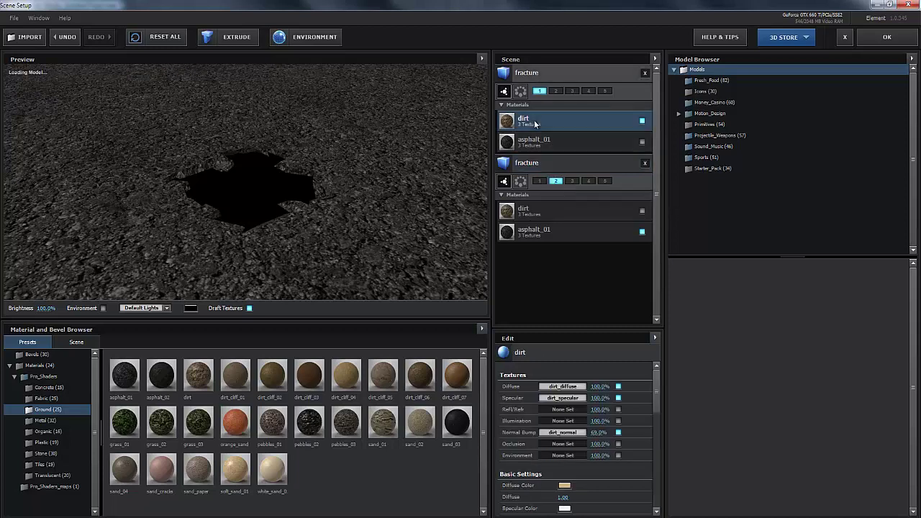
left_click(567, 227)
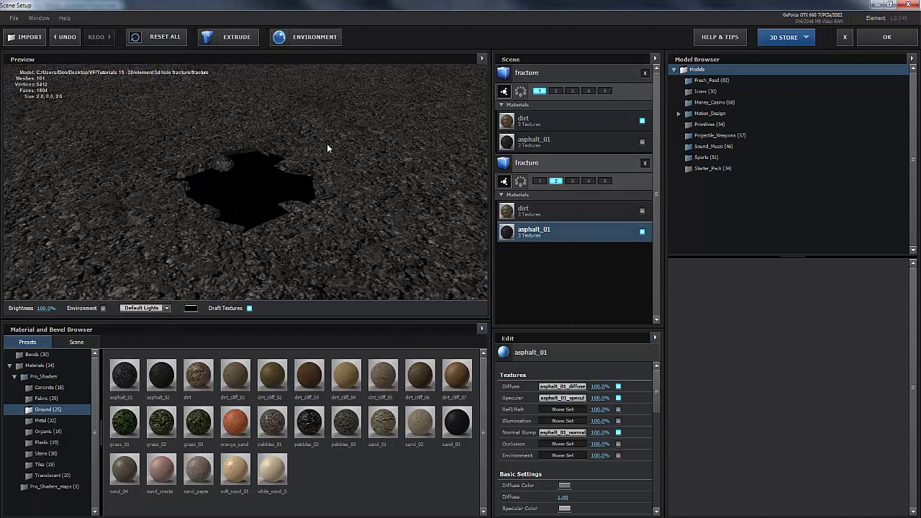
left_click(547, 75)
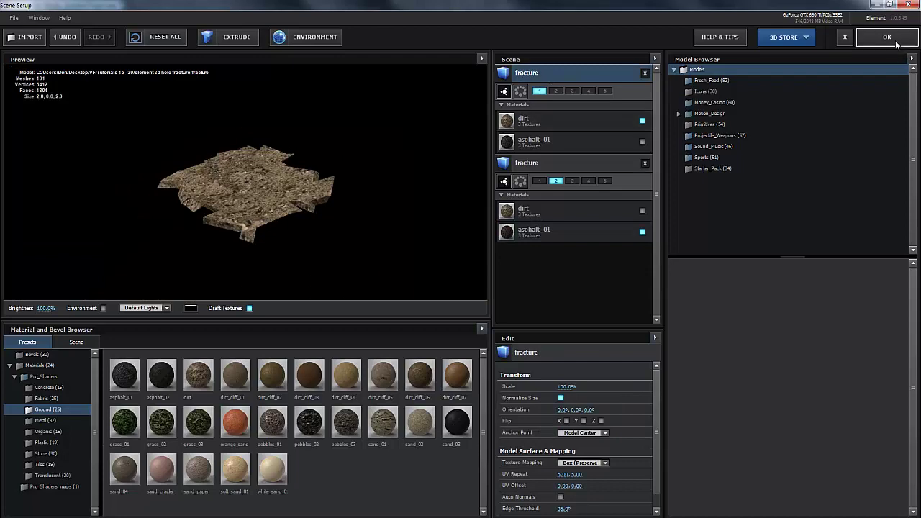
left_click(895, 43)
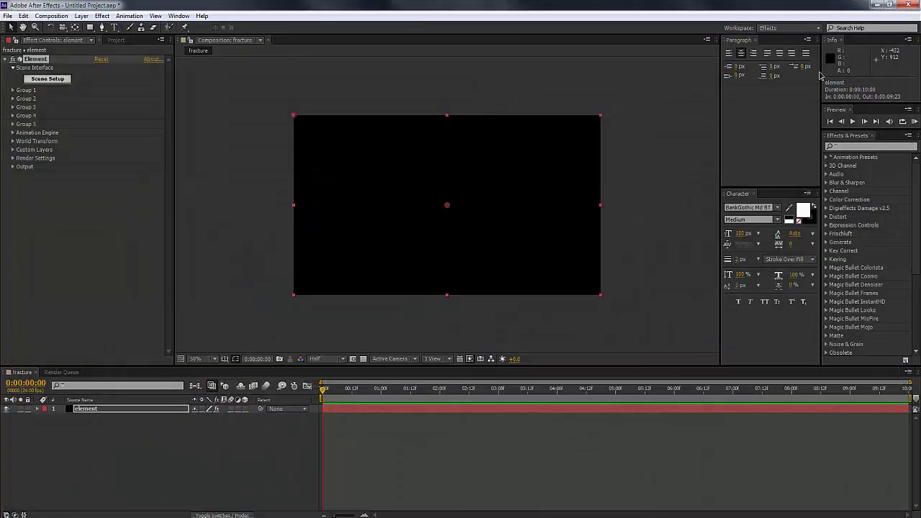
- Create a two-node 35mm camera named Cam 1 in the fracture composition
right_click(119, 430)
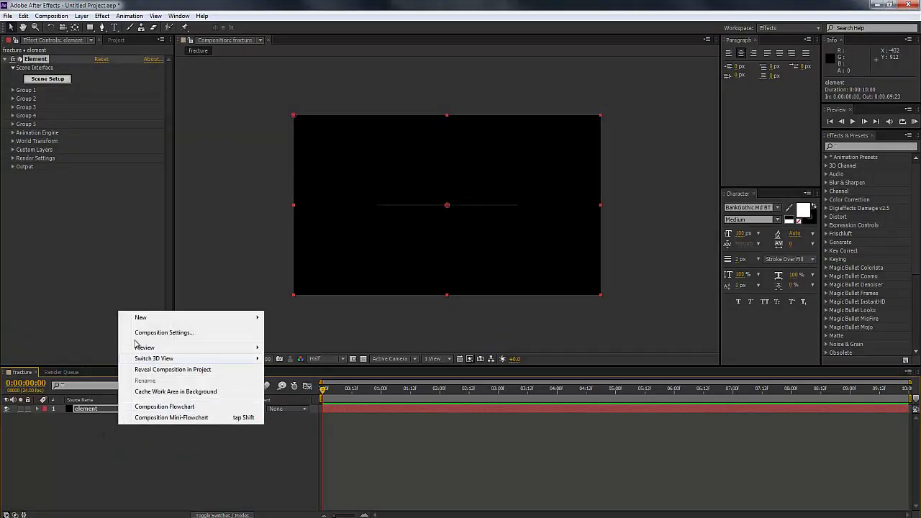
mouse_move(144, 317)
left_click(45, 365)
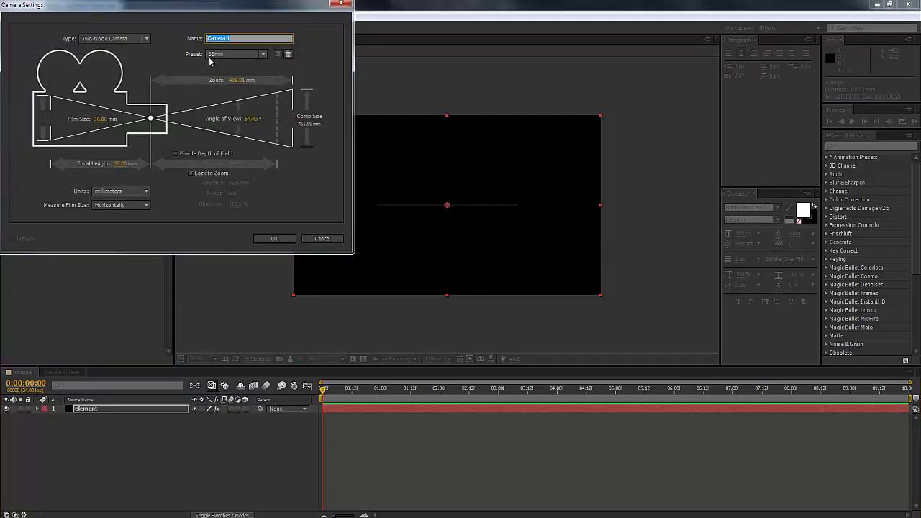
type("CAm")
key("Return")
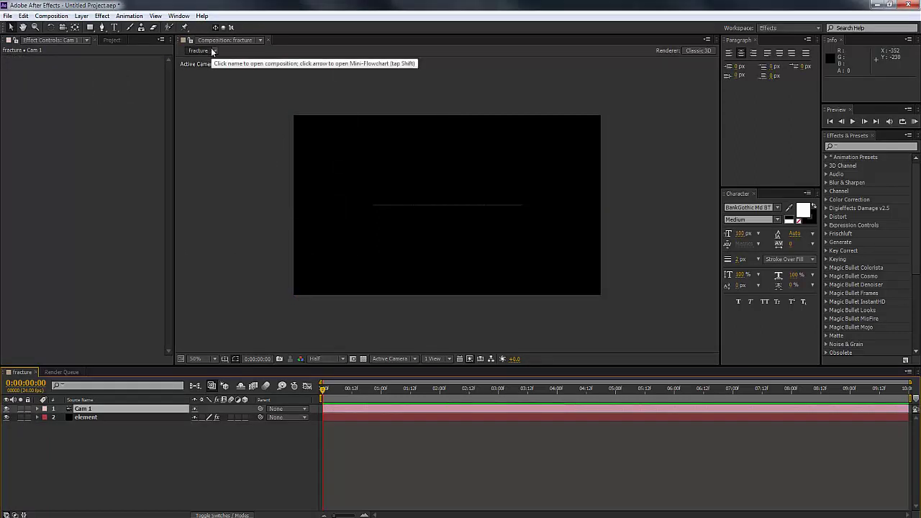
- Orbit, dolly and track Cam 1 to frame the dirt patch closely from an elevated angle
key("c")
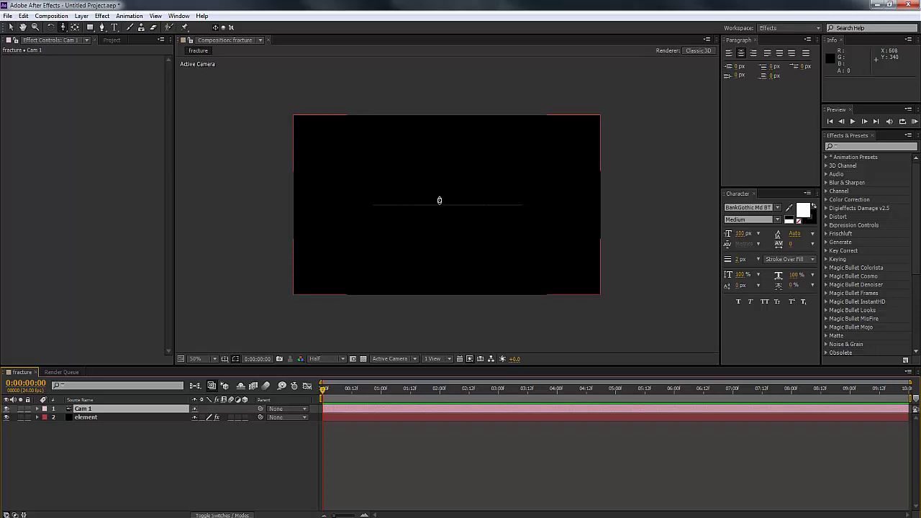
left_click_drag(438, 200, 524, 175)
key("c")
key("c")
mouse_move(443, 192)
left_mouse_down()
mouse_move(417, 220)
mouse_move(446, 202)
left_mouse_up()
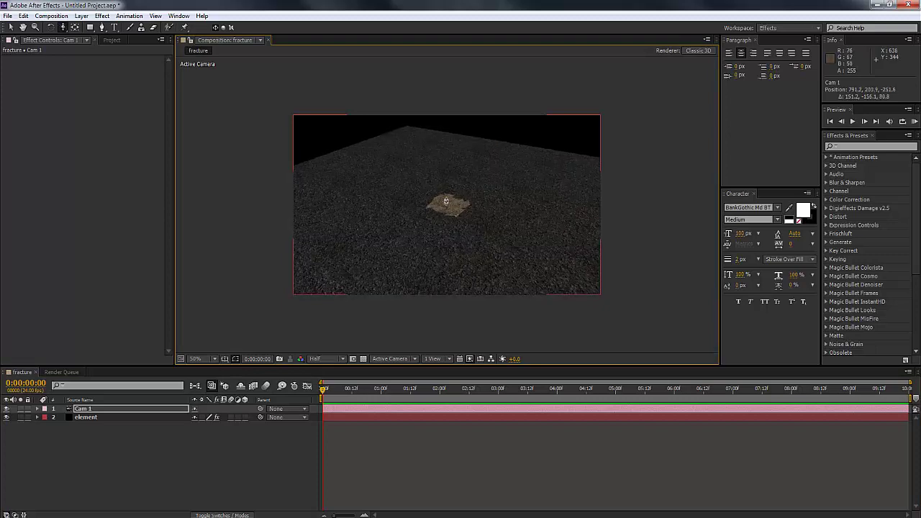
right_click_drag(446, 201, 462, 188)
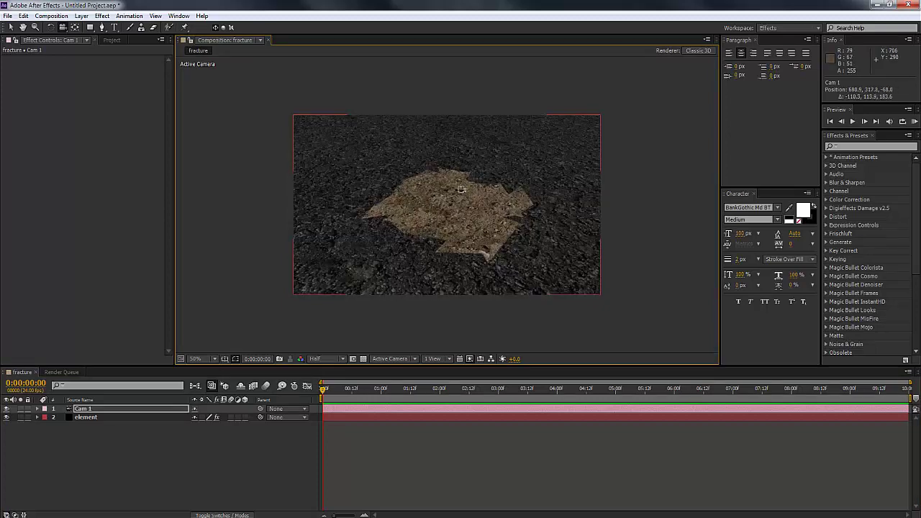
middle_click_drag(461, 189, 439, 187)
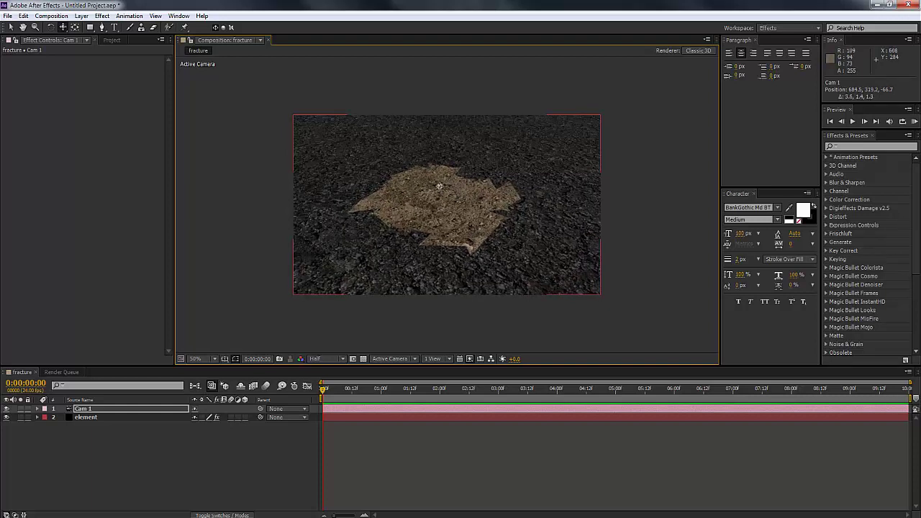
- Enable Multi-Object in Group 1's Particle Look settings on the element layer
left_click(87, 417)
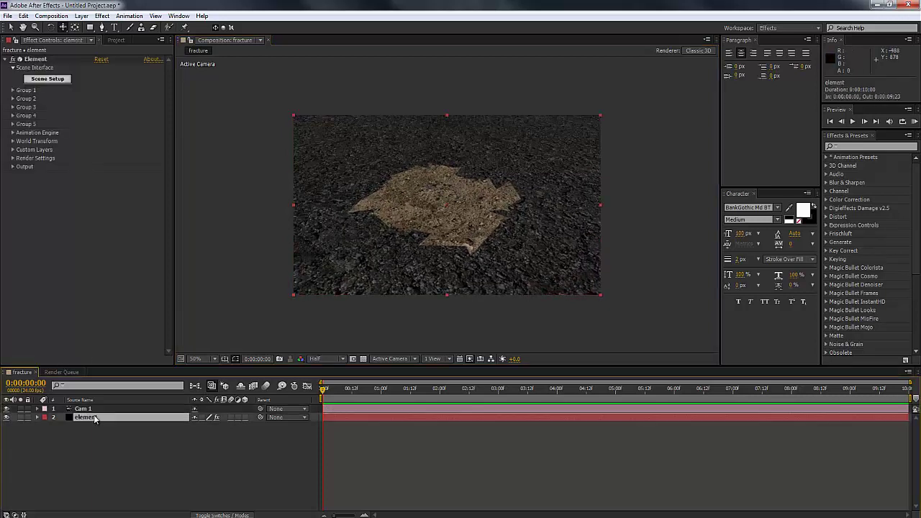
left_click(12, 91)
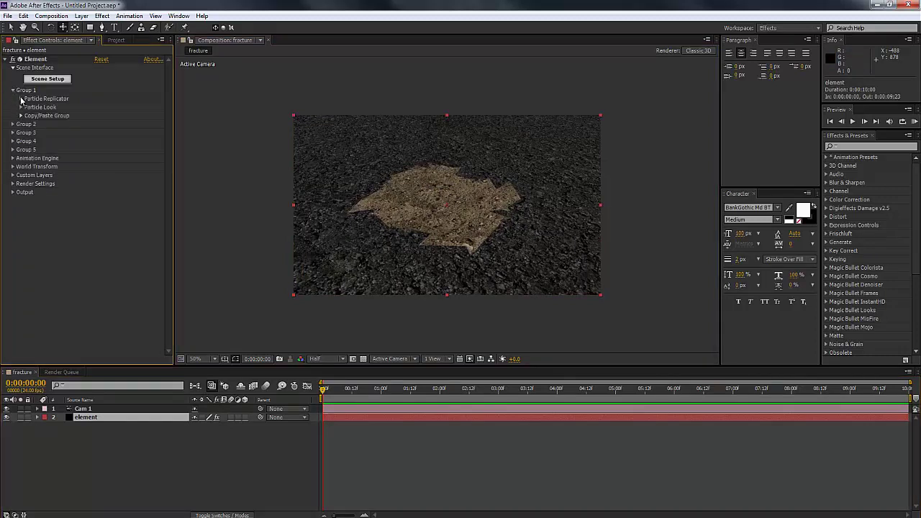
left_click(21, 98)
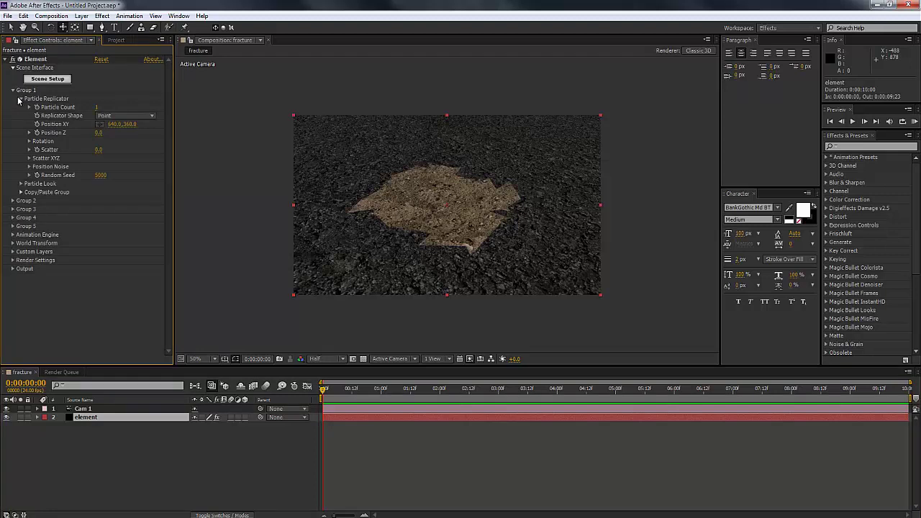
left_click(21, 99)
left_click(21, 107)
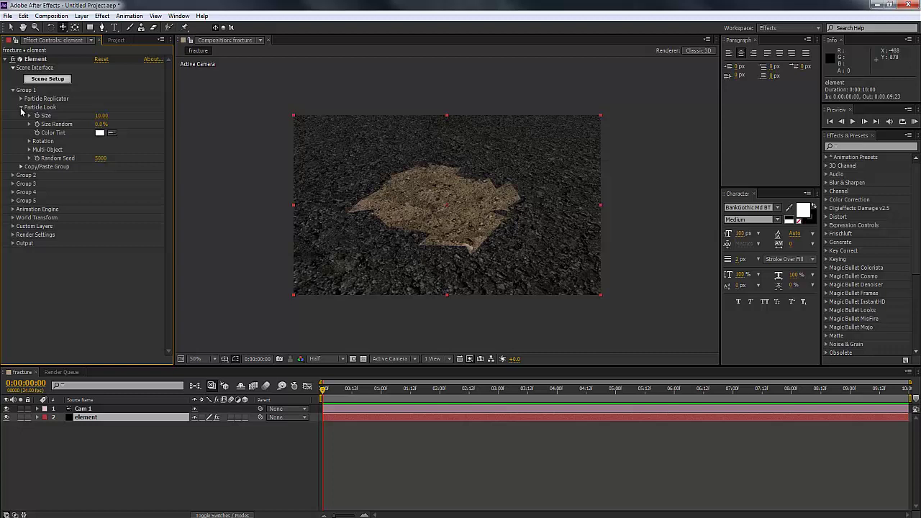
left_click(28, 150)
left_click(99, 158)
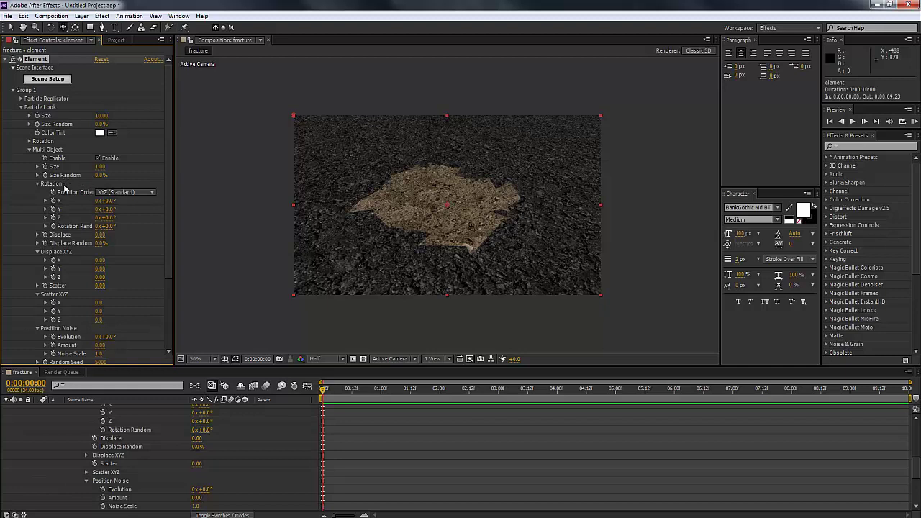
- Try scattering Group 1's dirt pieces along Y with the Multi-Object Scatter XYZ setting
scroll(64, 198, "down", 1)
scroll(68, 239, "down", 2)
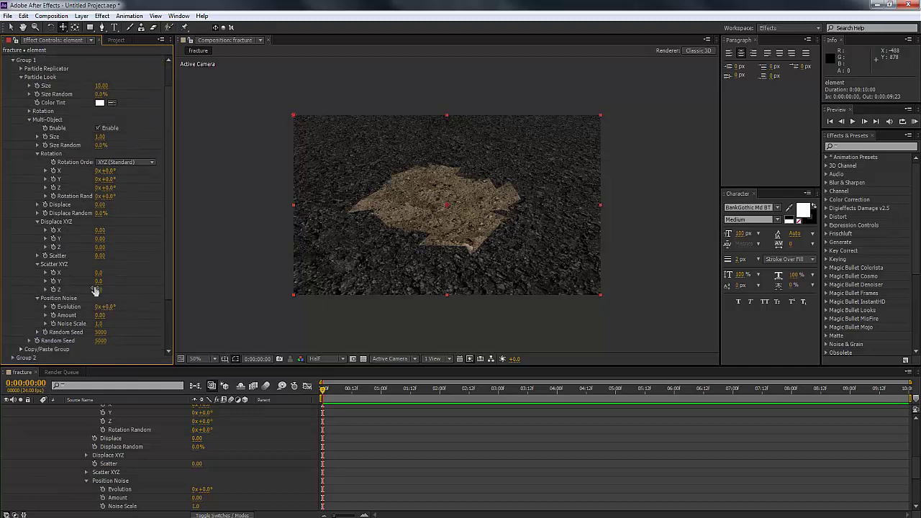
left_click_drag(99, 281, 166, 254)
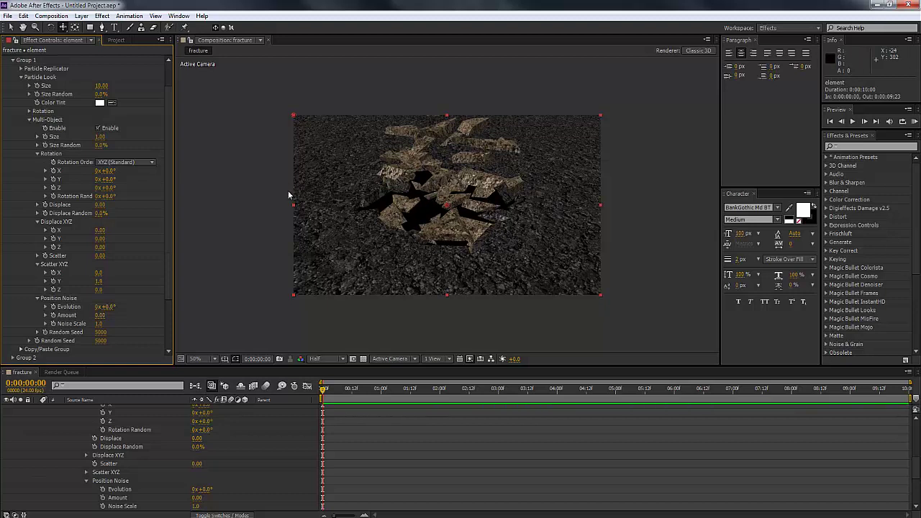
key("ctrl+z")
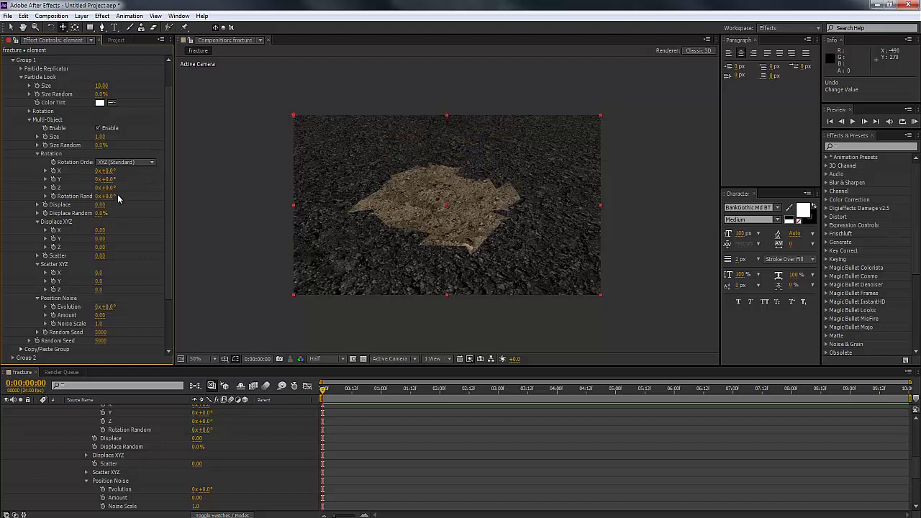
- Examine the ground break-up in the rain logo reference video around the one- to two-second mark
left_click_drag(101, 238, 634, 504)
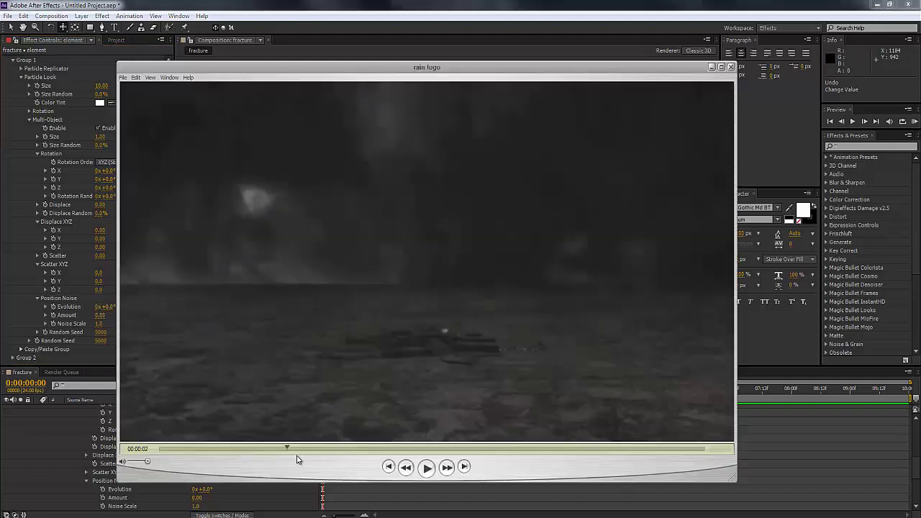
left_click_drag(294, 452, 218, 437)
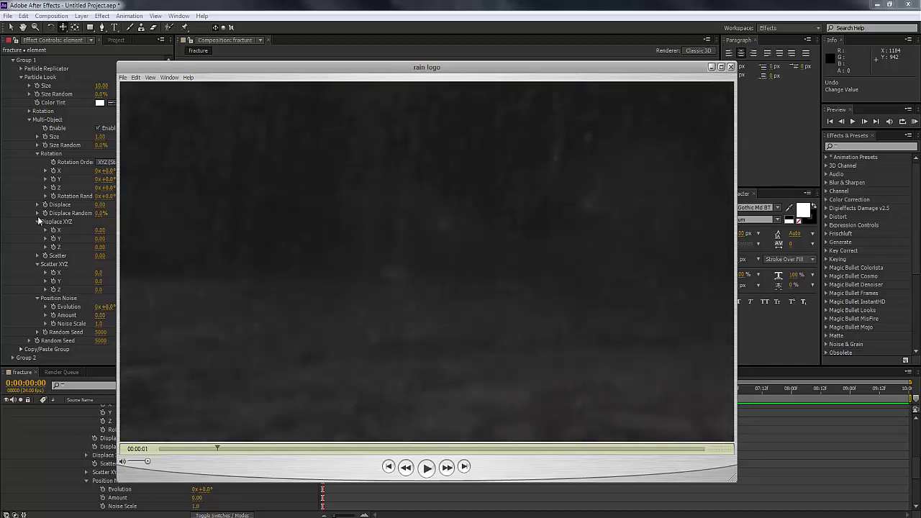
left_click(76, 219)
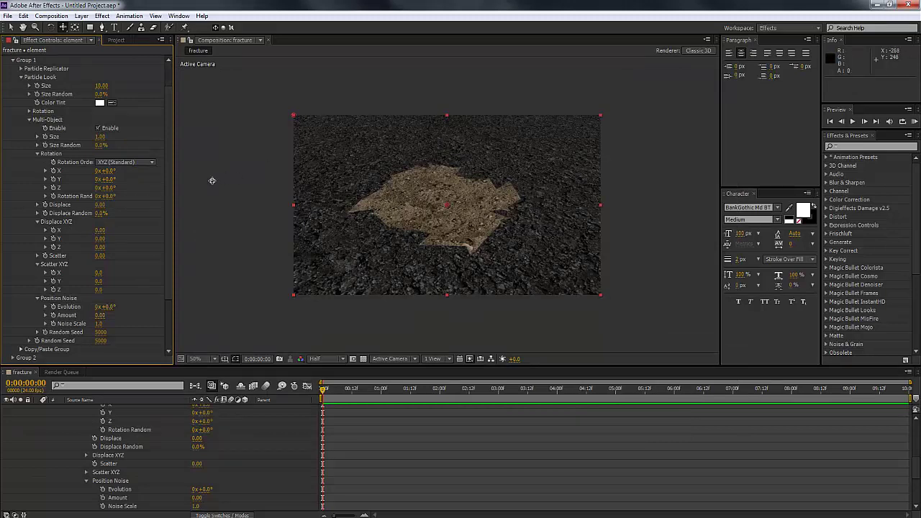
- Try displacing Group 1's dirt pieces along Y, and then scattering them along Y
left_click_drag(101, 238, 566, 128)
key("ctrl+z")
left_click_drag(99, 281, 179, 277)
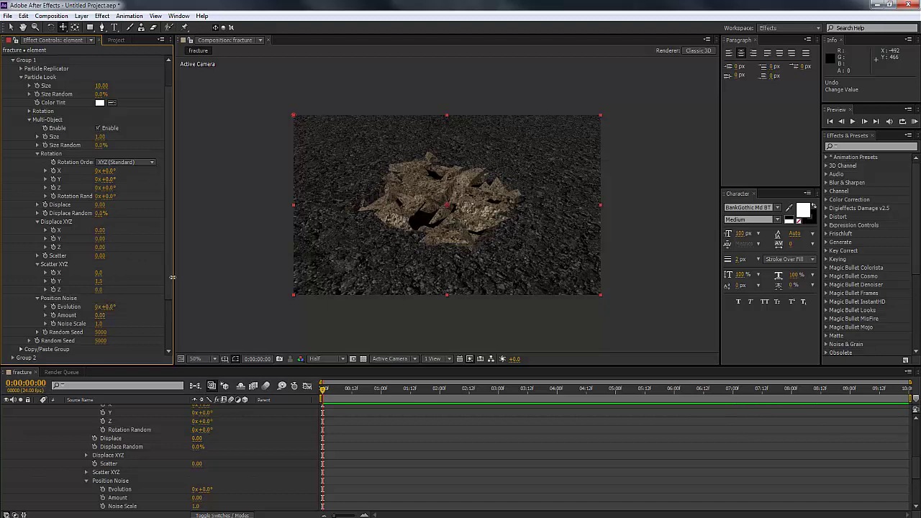
key("ctrl+z")
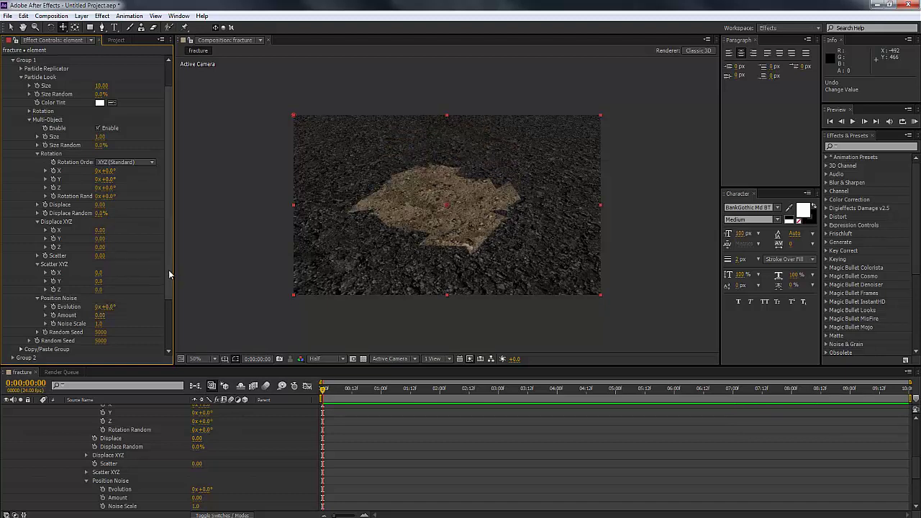